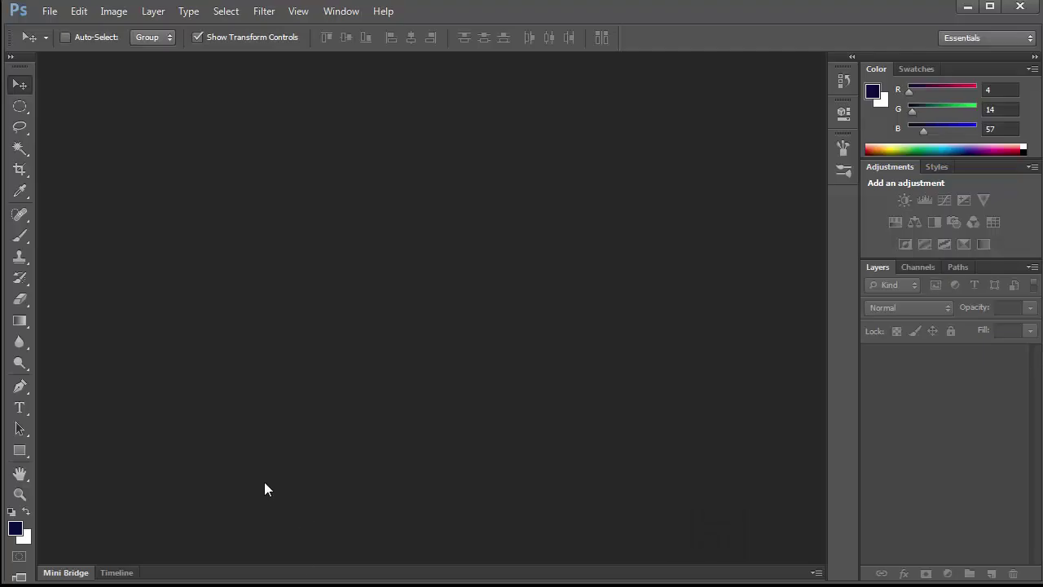
Create a new 800 × 800 px, 300 ppi document with a white background
click(47, 11)
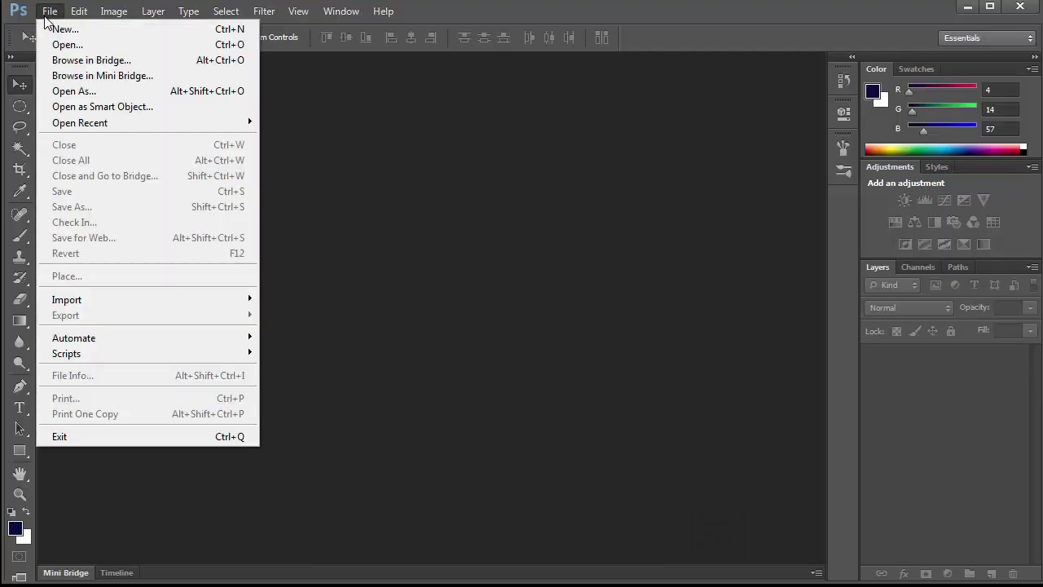
click(55, 31)
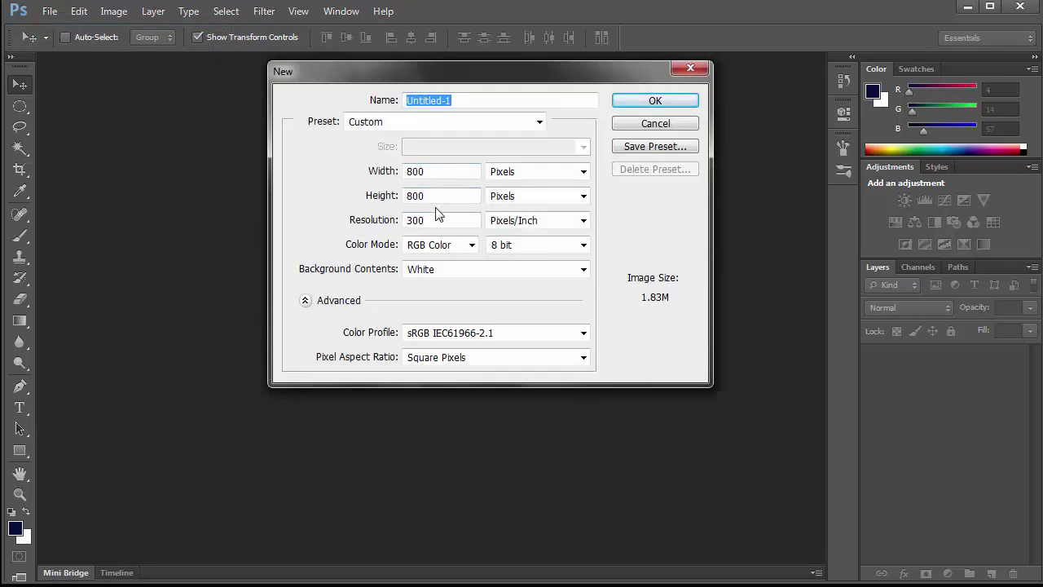
click(652, 105)
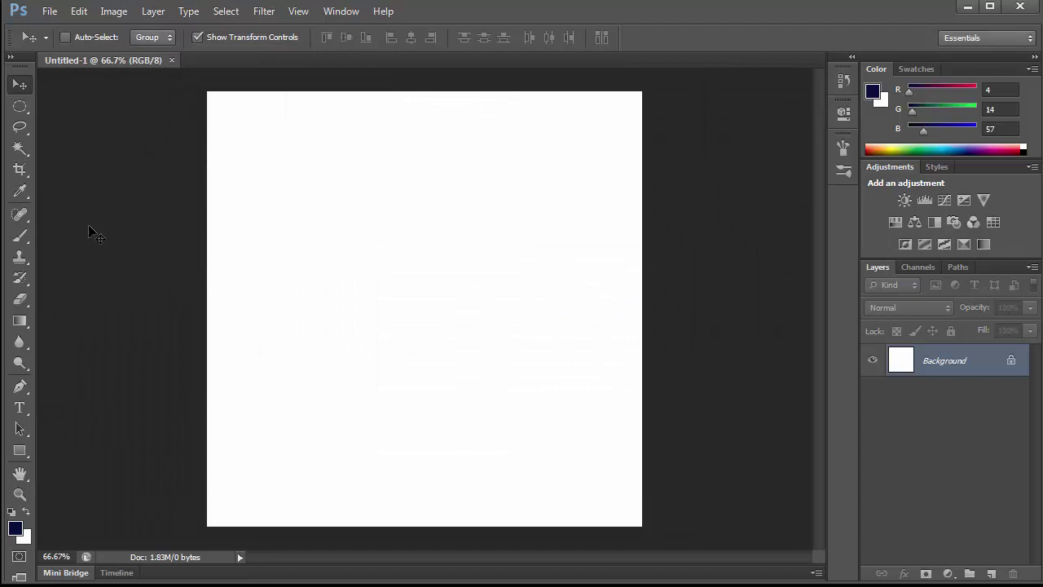
Draw a rectangle shape covering the whole canvas
click(23, 454)
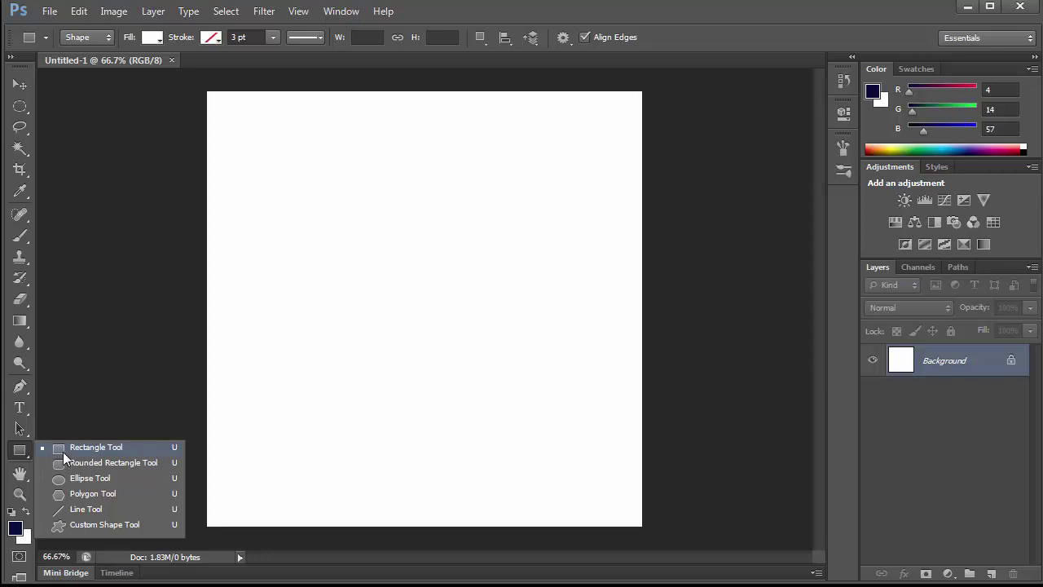
click(66, 451)
drag(200, 85, 652, 535)
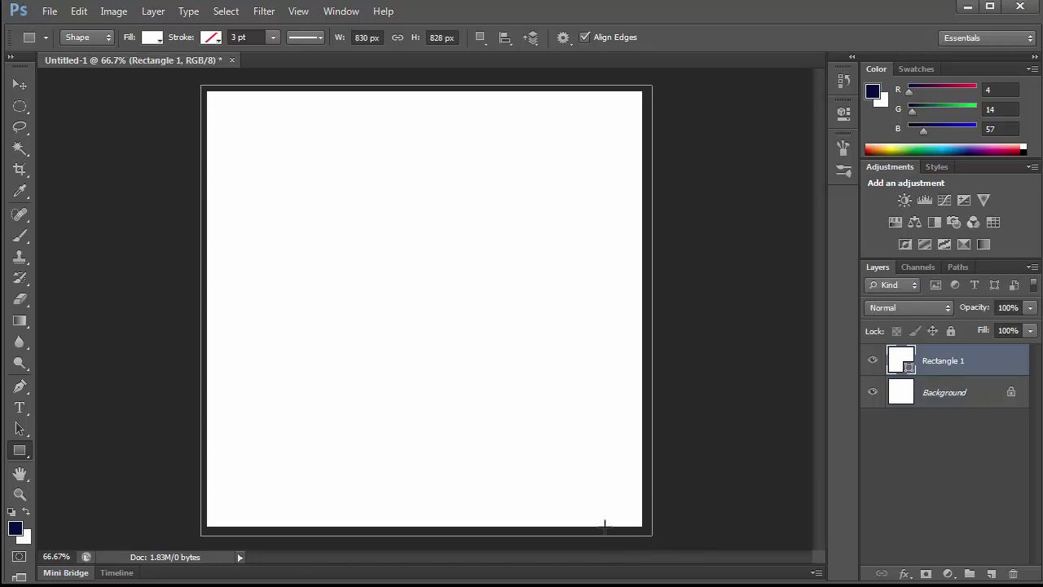
Add a Gradient Overlay to the rectangle layer and open its gradient for editing
right_click(953, 367)
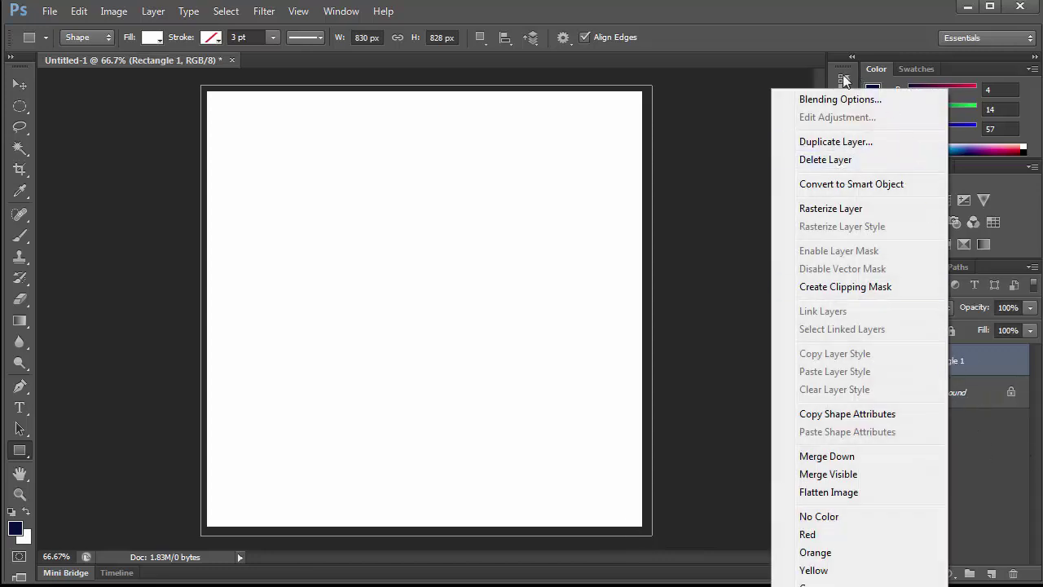
click(835, 99)
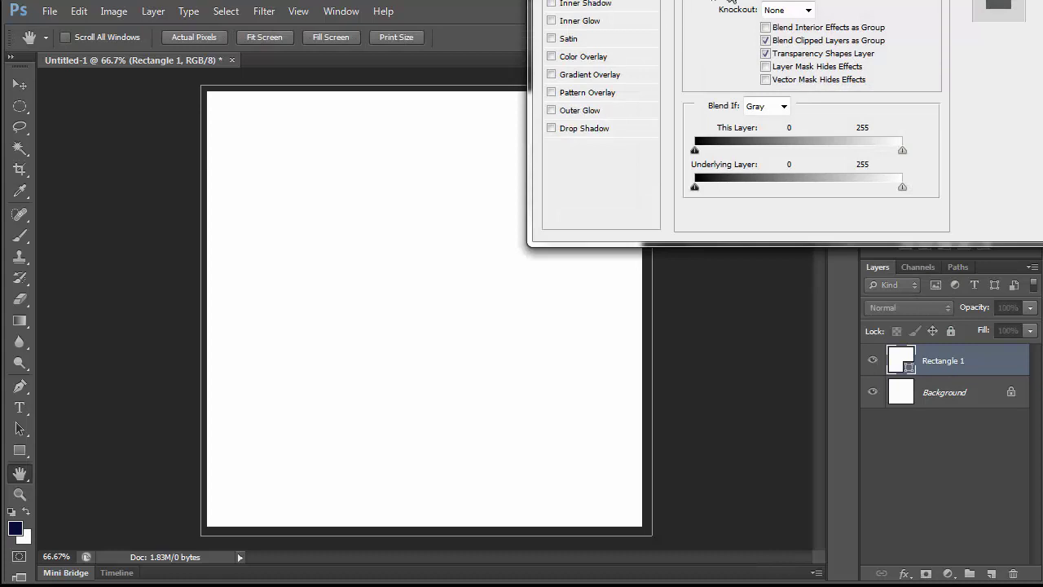
drag(629, 3, 774, 98)
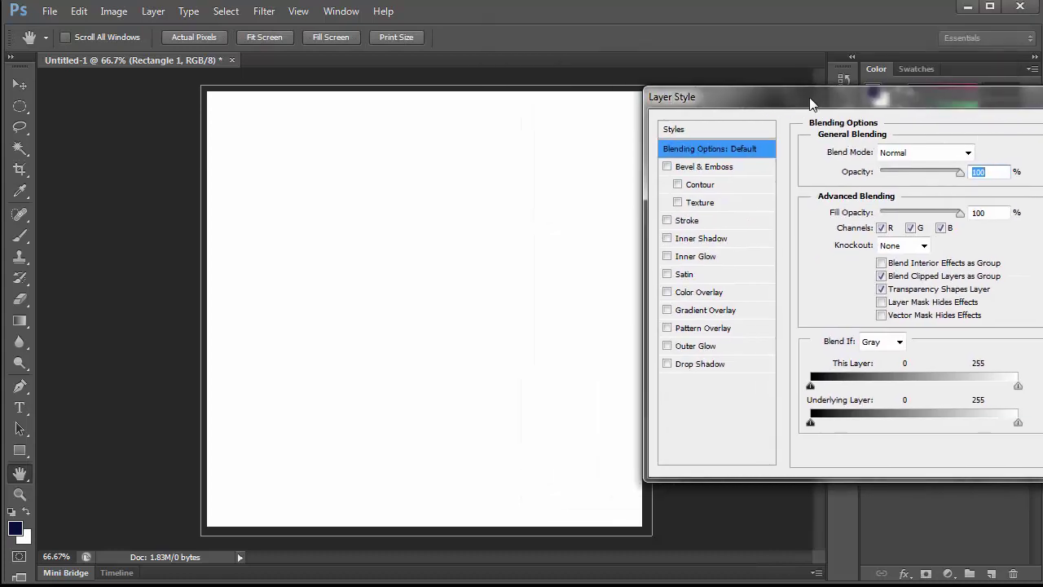
click(666, 310)
click(707, 314)
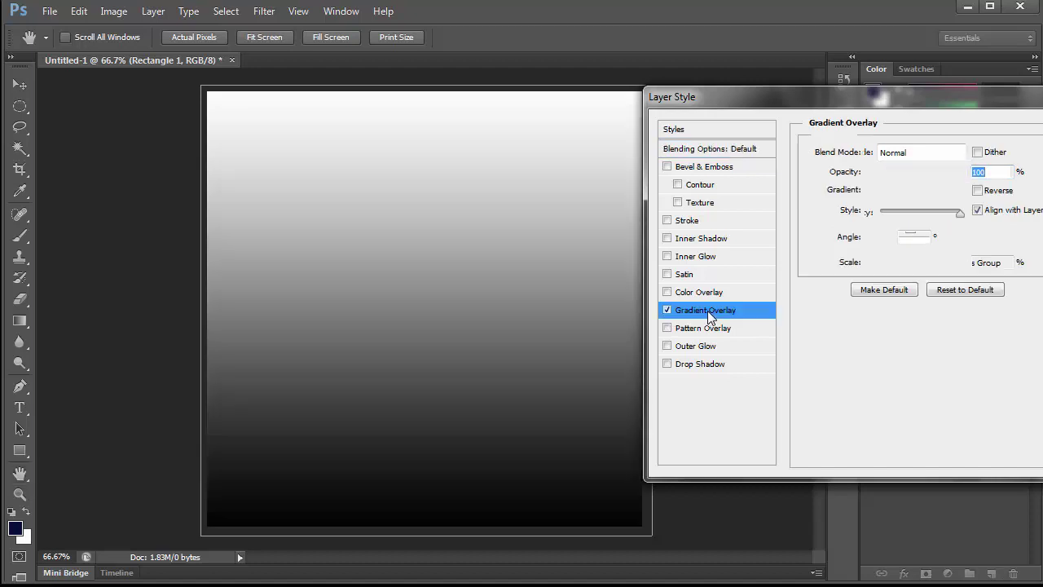
click(889, 189)
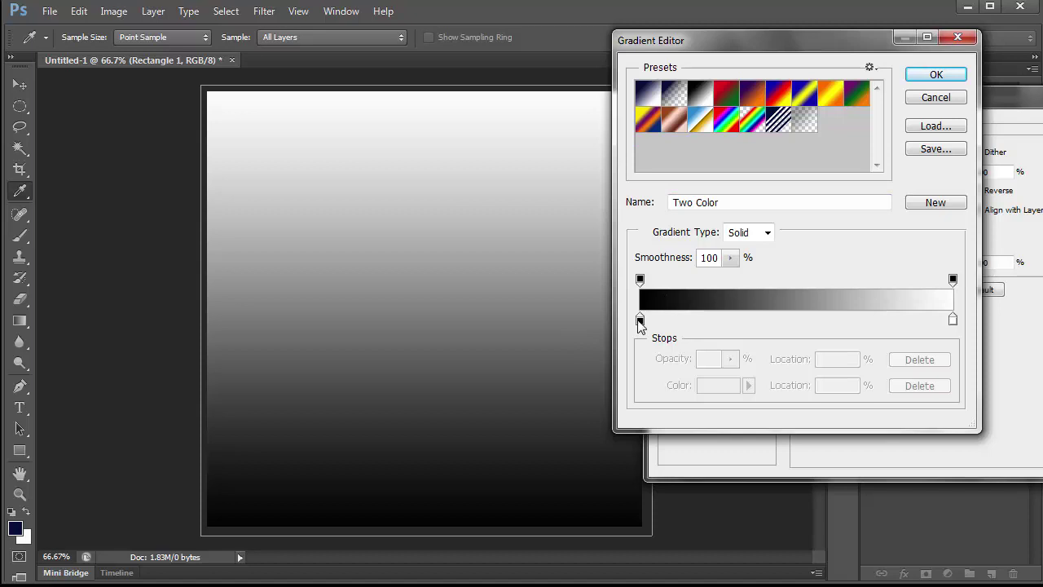
Set the gradient's starting stop to bright blue #021dc4
click(639, 321)
click(722, 387)
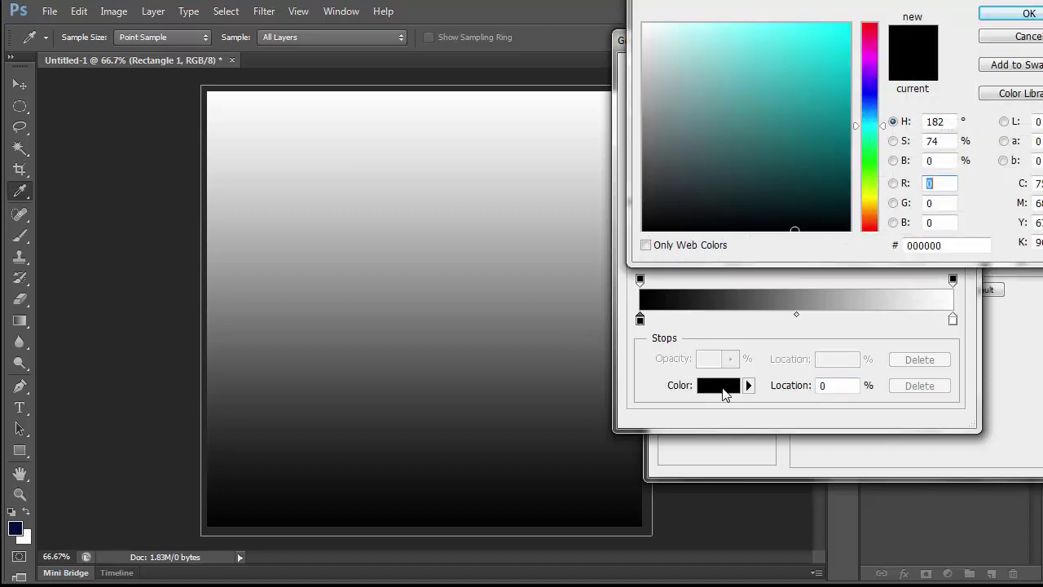
drag(870, 104, 870, 97)
mouse_move(827, 54)
mouse_down()
mouse_move(868, 28)
mouse_move(848, 71)
mouse_up()
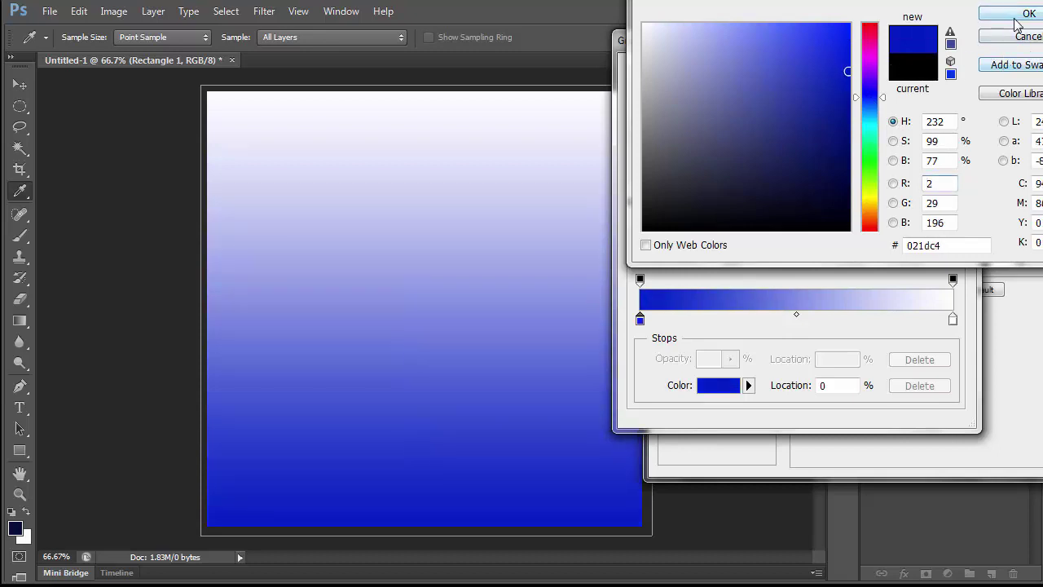
click(1027, 14)
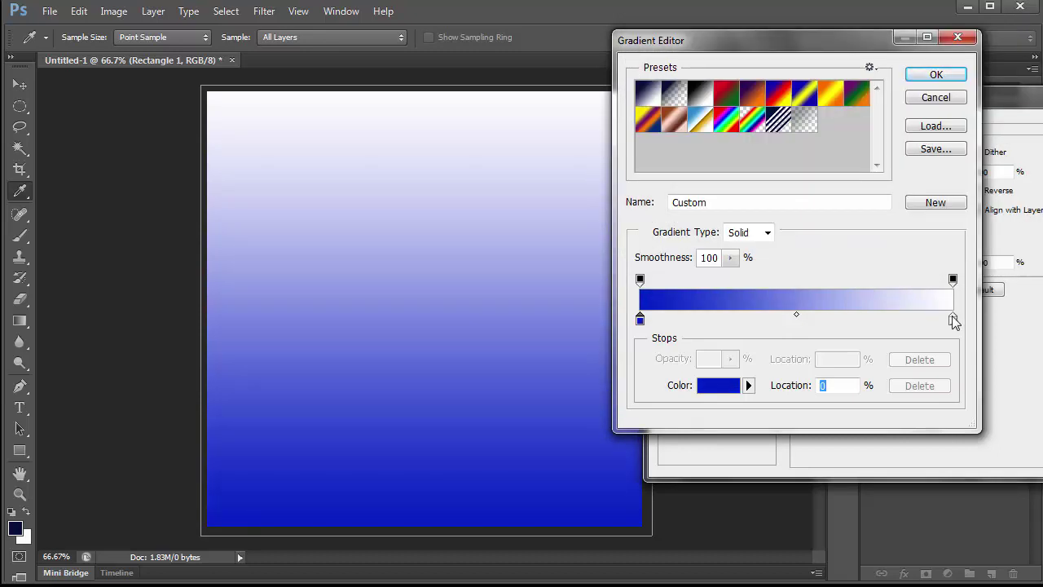
Set the end stop to dark navy #010110 and apply the gradient
click(952, 319)
click(744, 383)
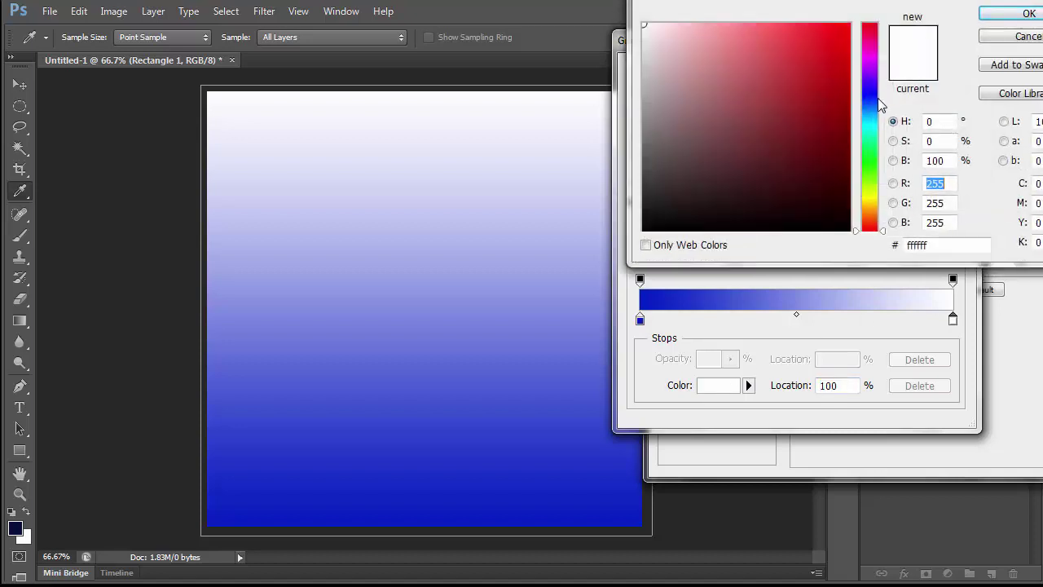
click(870, 92)
drag(830, 85, 840, 217)
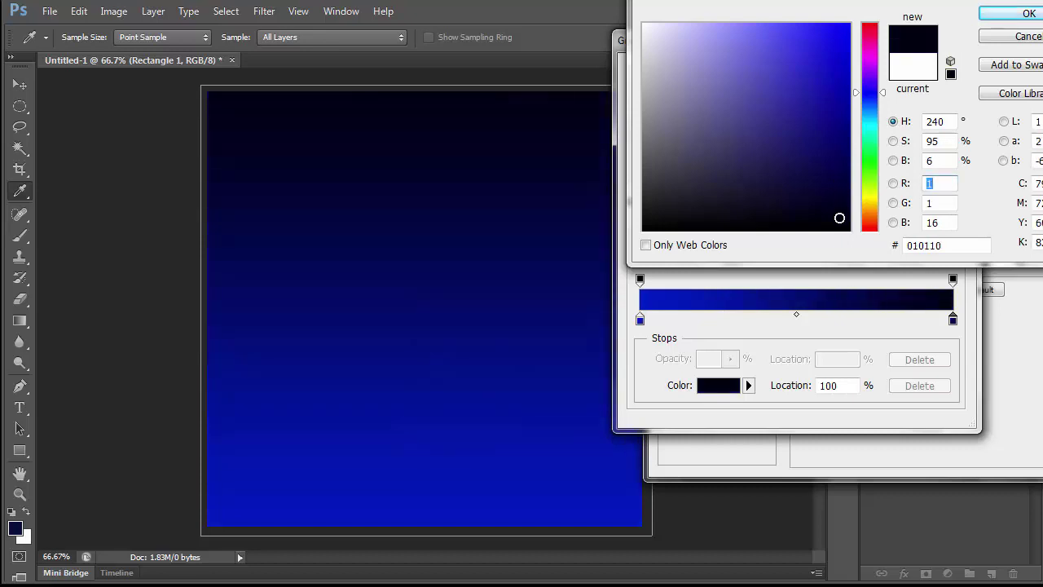
click(1011, 16)
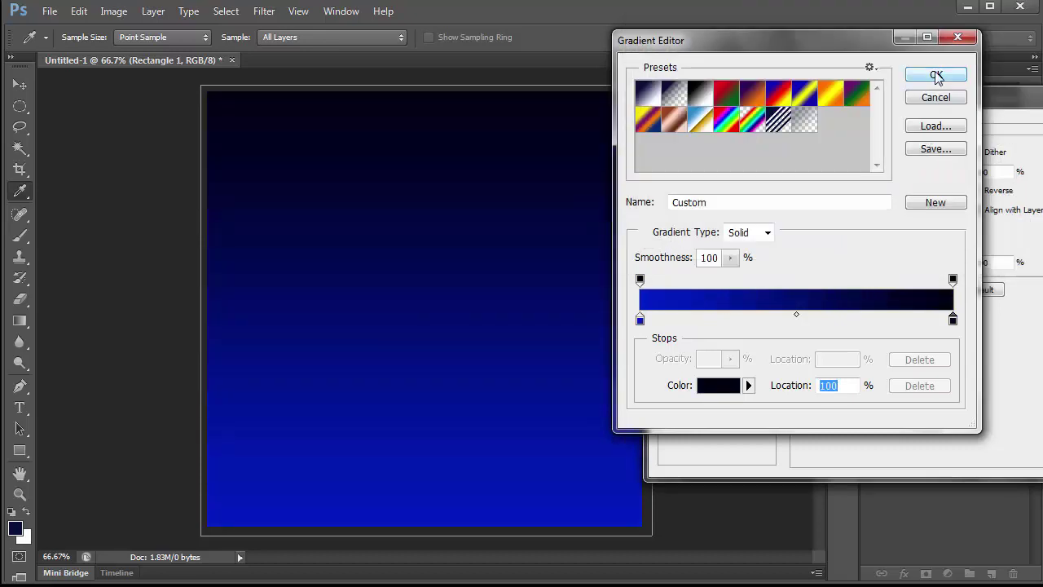
click(937, 75)
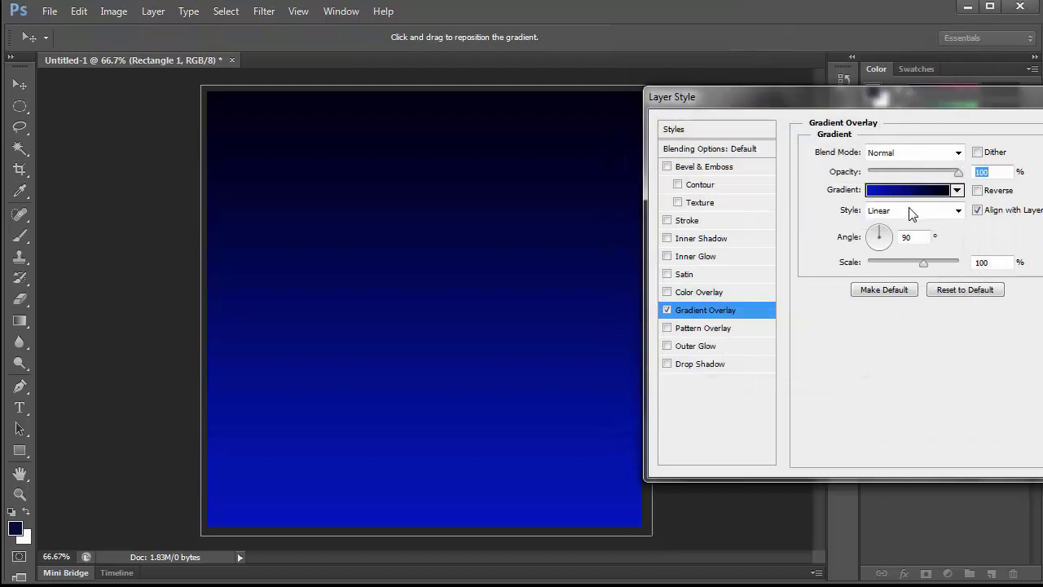
Switch the gradient overlay Style to Angle and apply the layer style
click(956, 211)
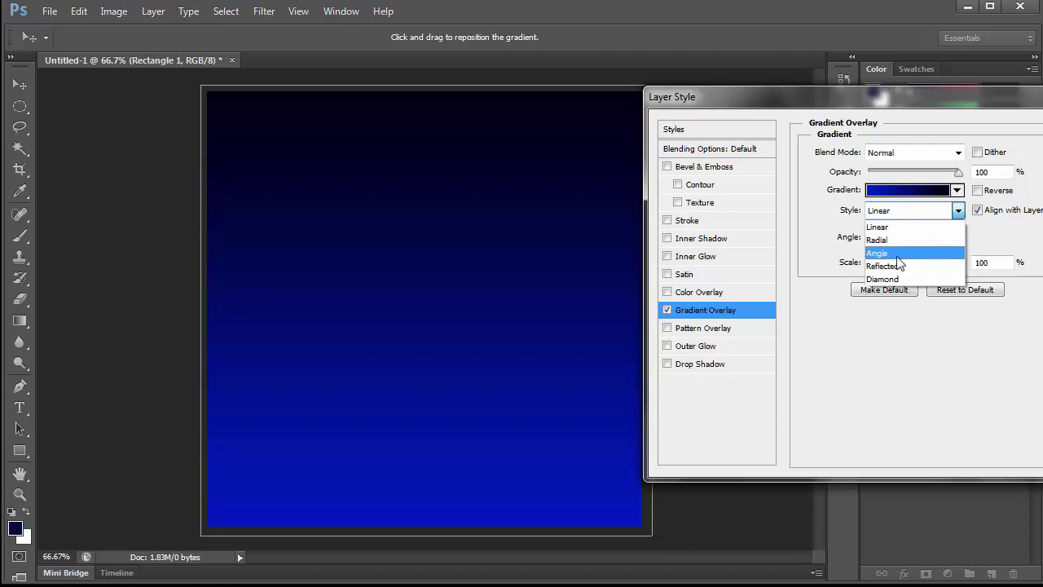
click(896, 257)
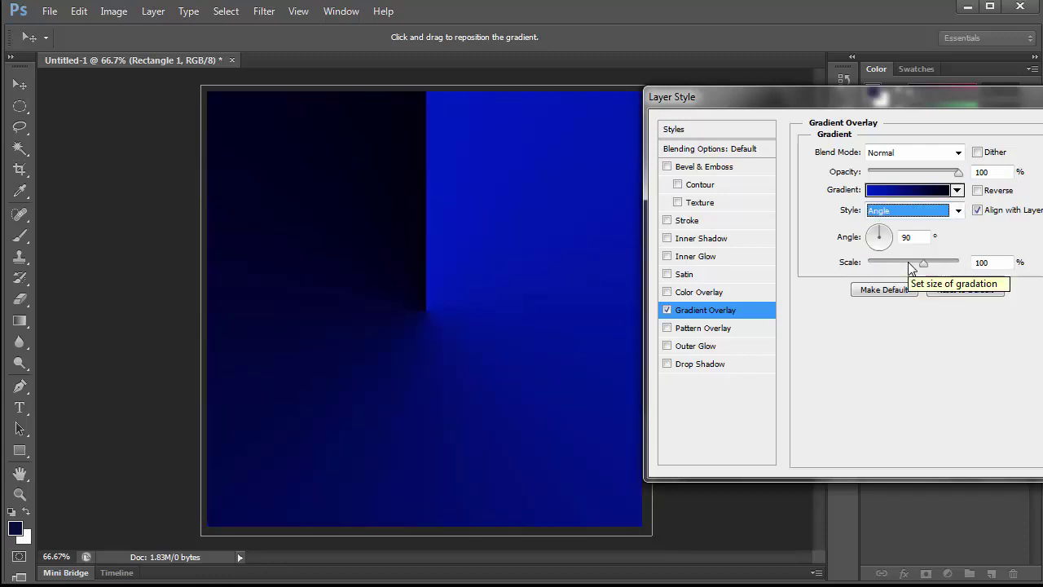
drag(961, 103, 825, 104)
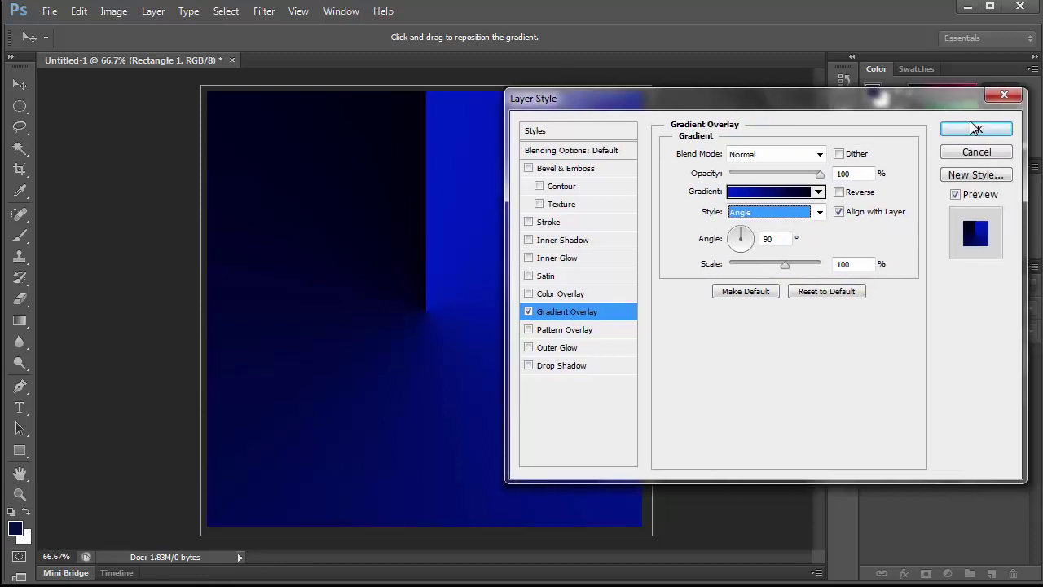
click(978, 128)
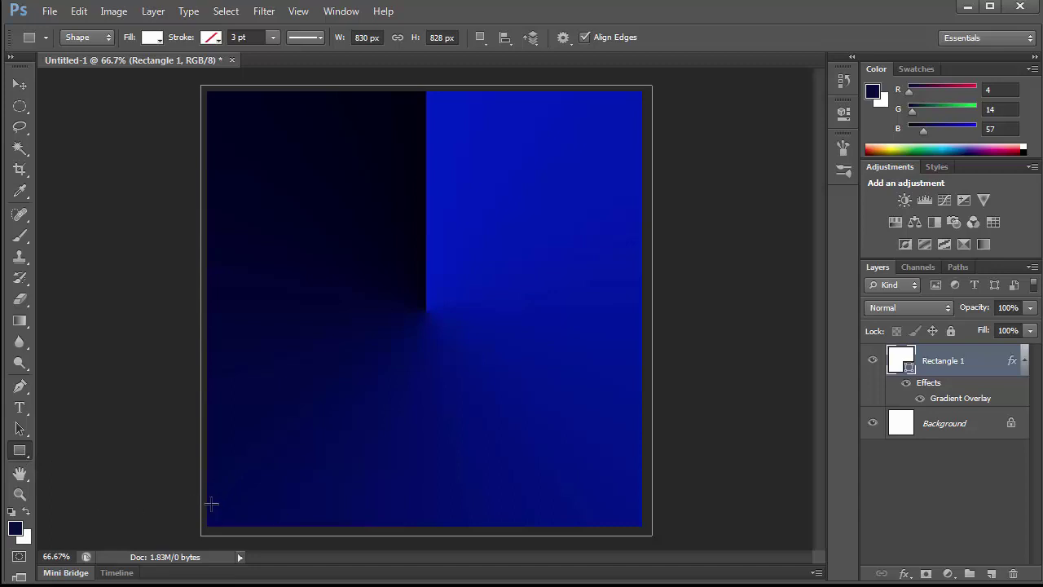
Draw a white bar at the bottom-left and skew its right end into a slant
drag(165, 481, 380, 540)
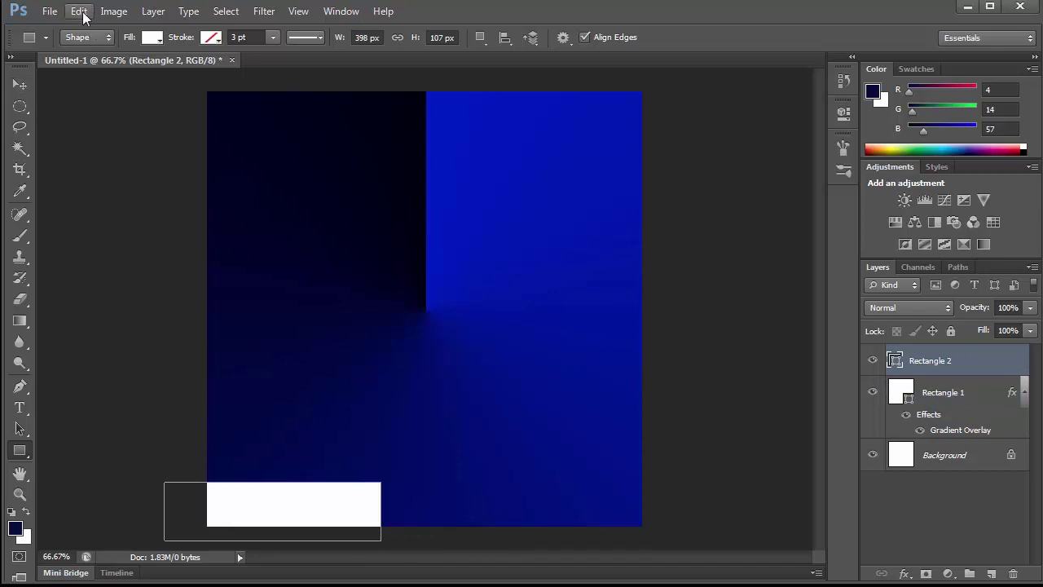
key(ctrl+t)
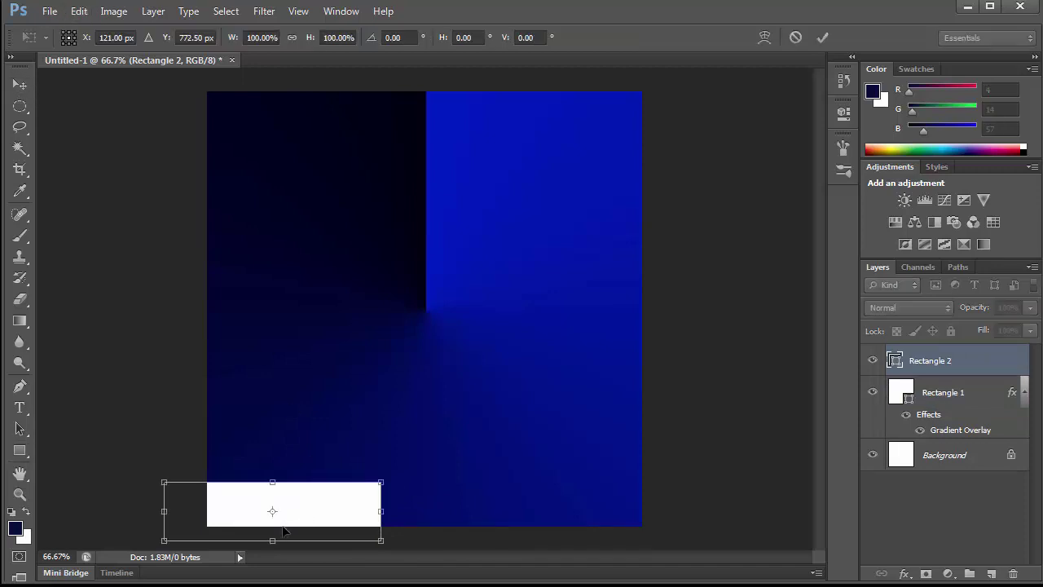
right_click(253, 498)
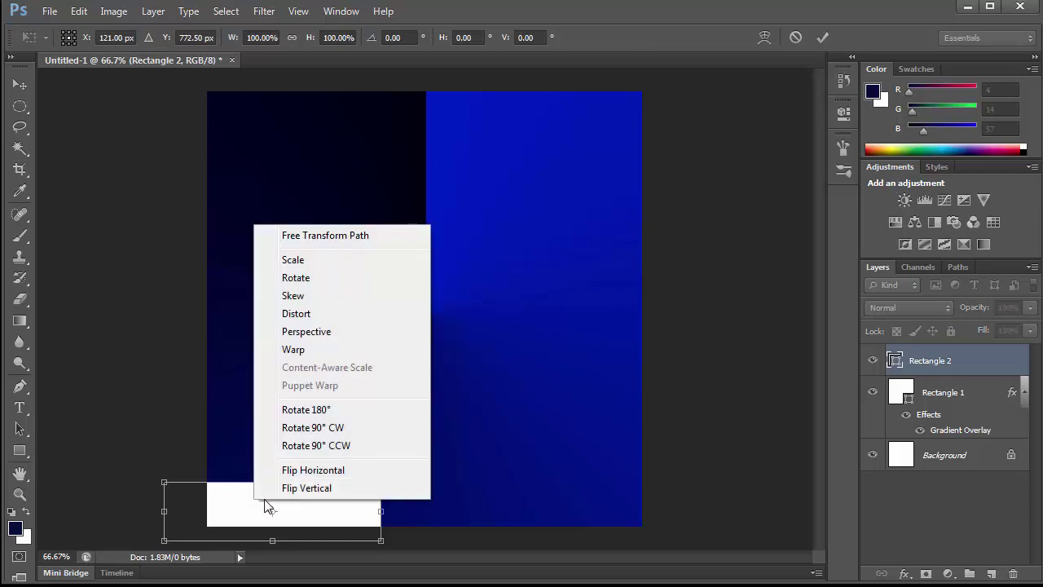
click(307, 314)
drag(381, 487, 357, 488)
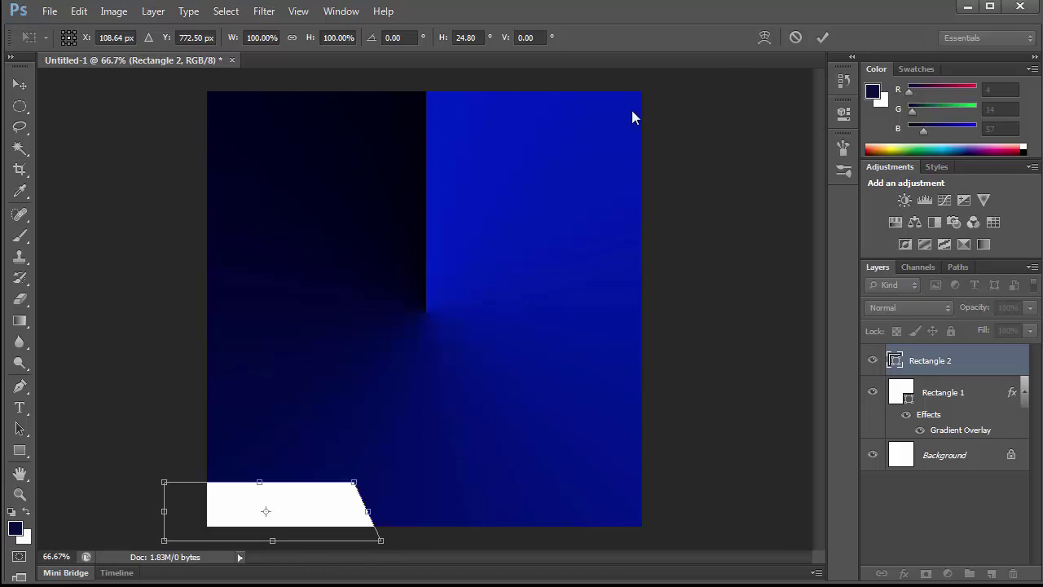
click(823, 37)
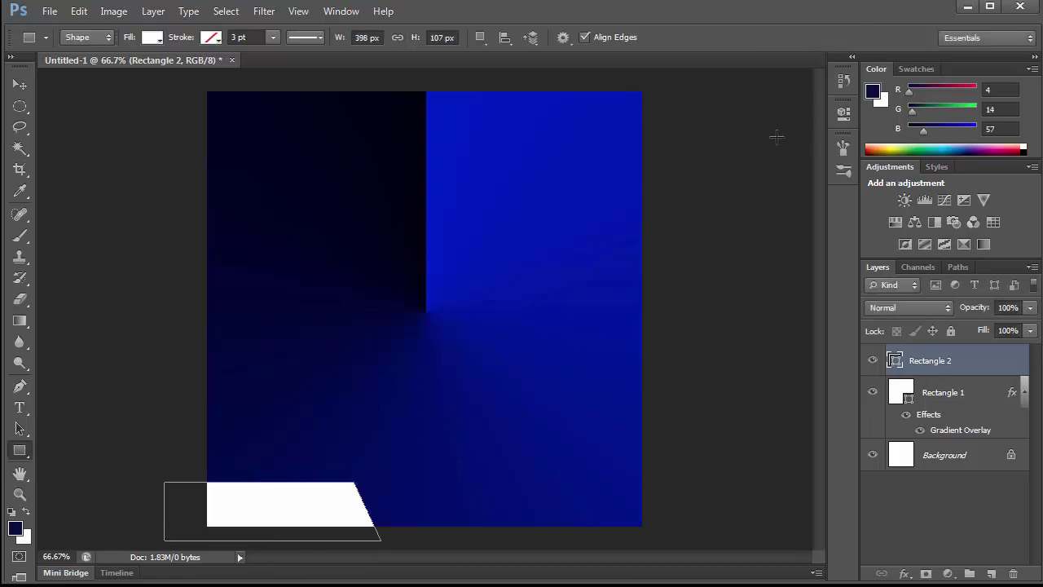
Change the slanted bar's fill colour to orange #f07804
double_click(894, 361)
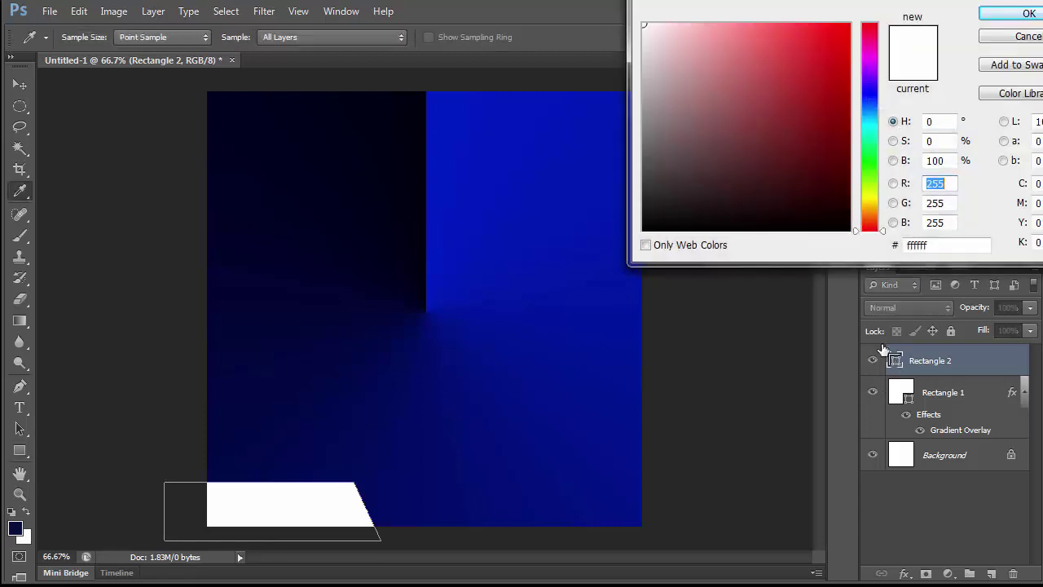
click(872, 203)
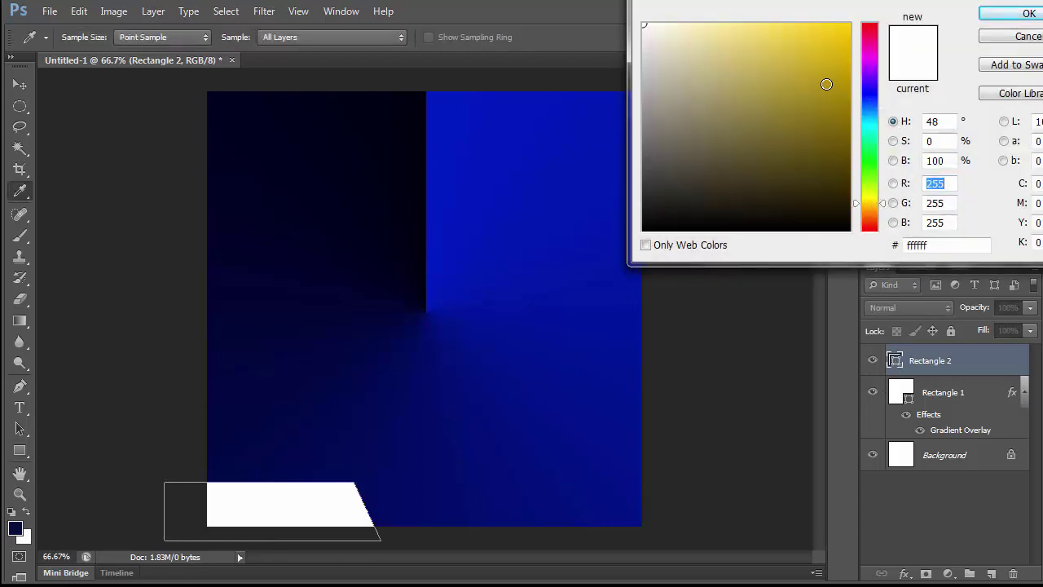
click(847, 85)
click(871, 210)
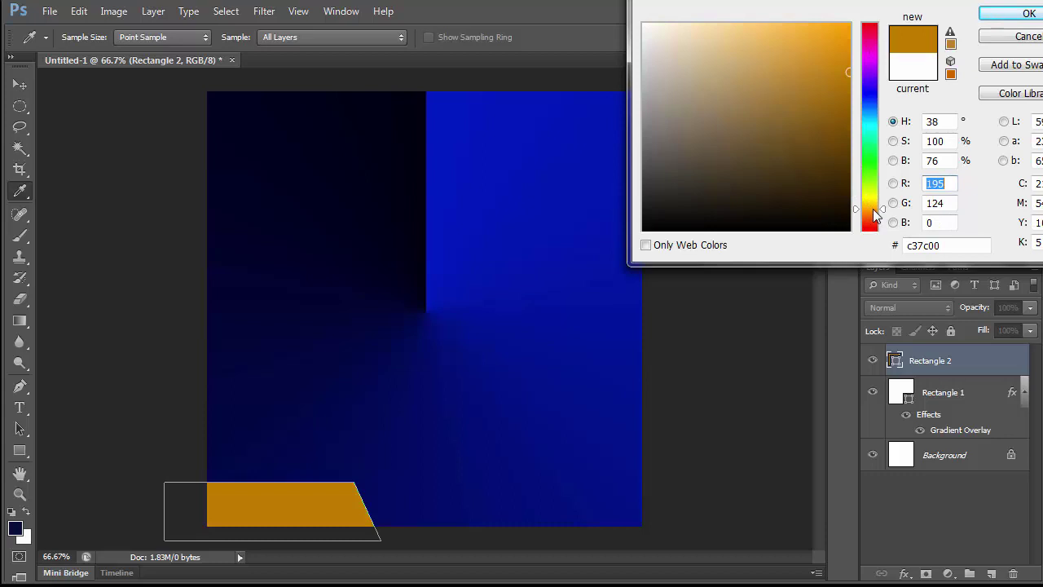
click(838, 117)
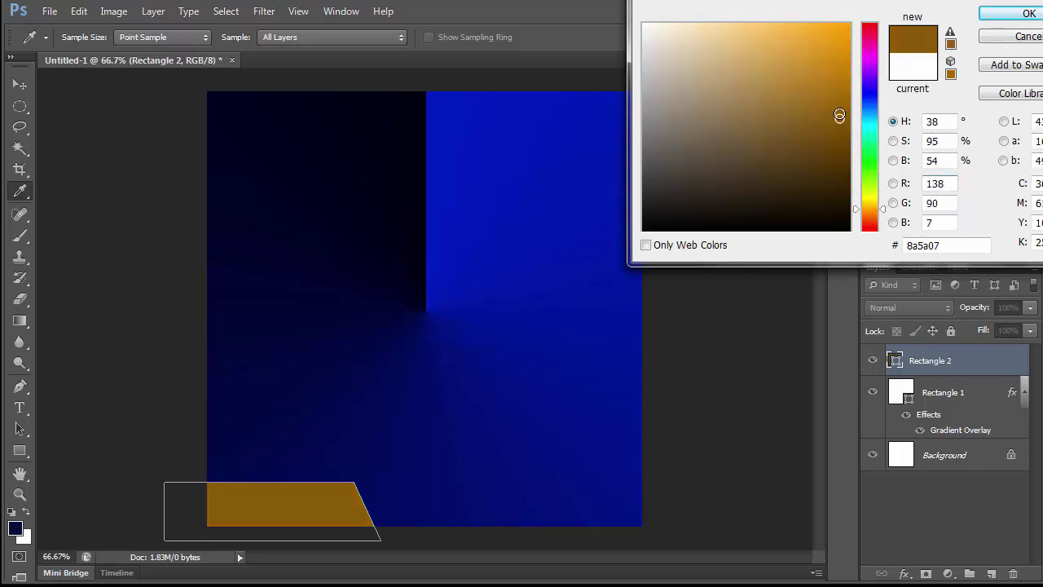
click(844, 93)
click(872, 215)
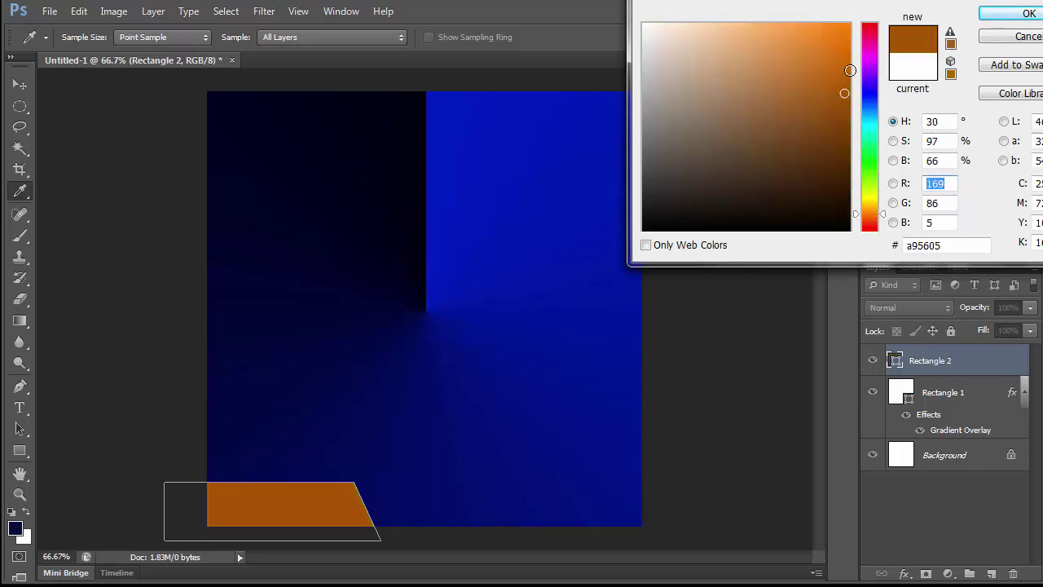
click(847, 36)
click(845, 33)
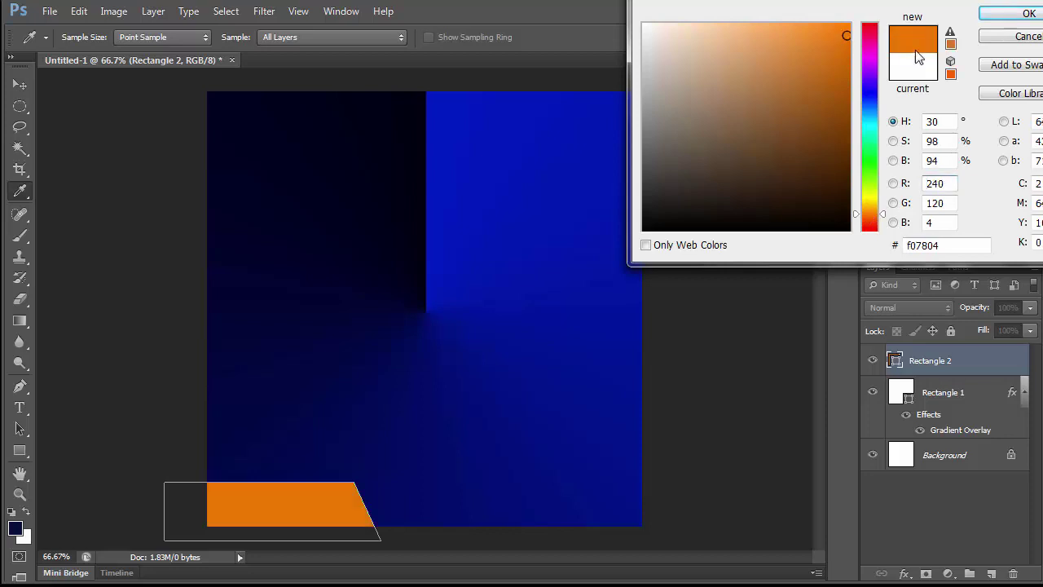
click(1006, 14)
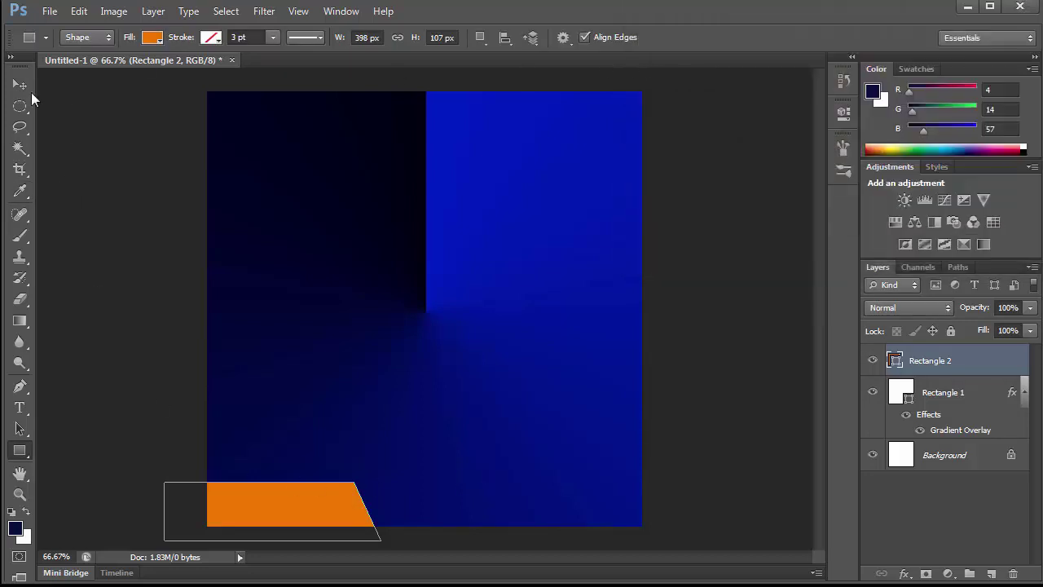
click(20, 84)
Widen and heighten the orange bar, then draw Rectangle 3 along the bottom right
drag(381, 511, 411, 511)
drag(292, 483, 292, 475)
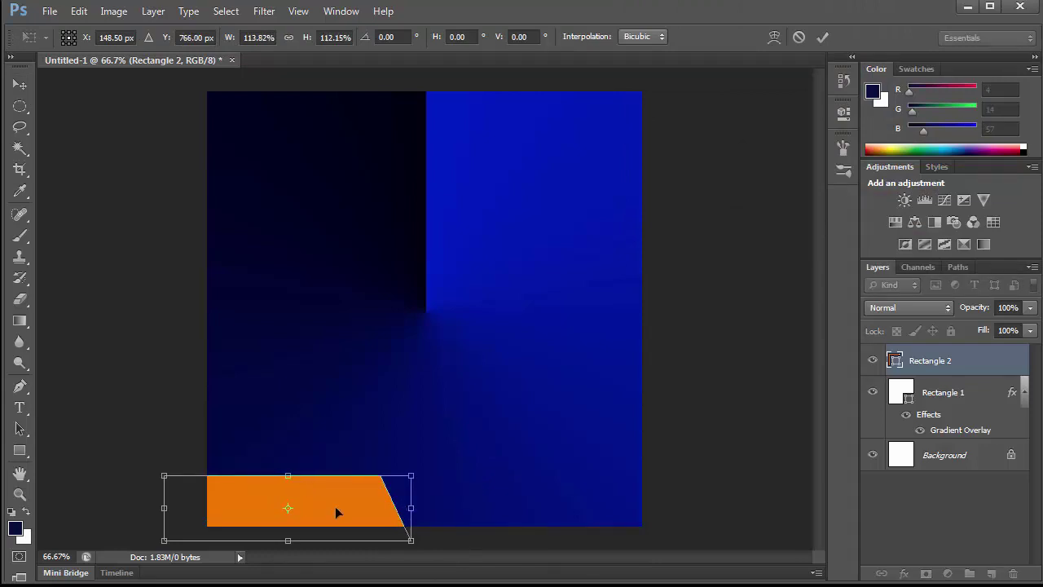
click(823, 42)
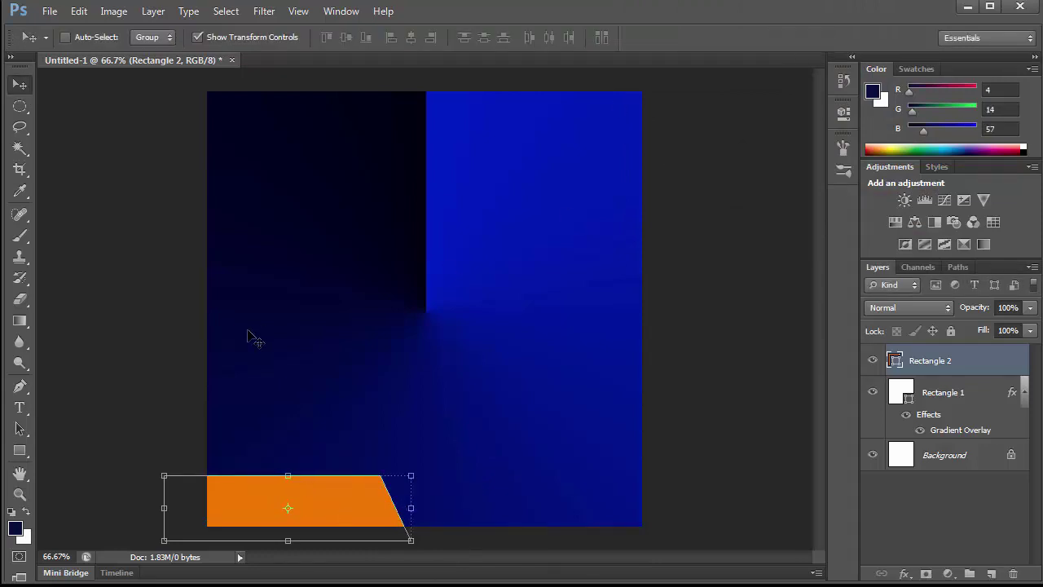
click(20, 450)
drag(351, 485, 713, 533)
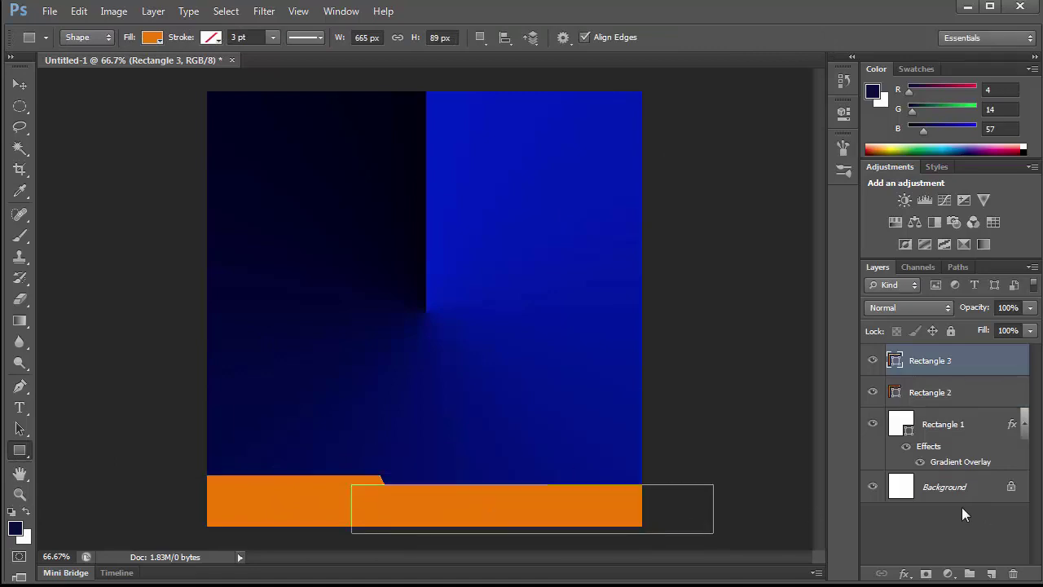
Fill Rectangle 3 with pale green #d1ed8c
double_click(894, 363)
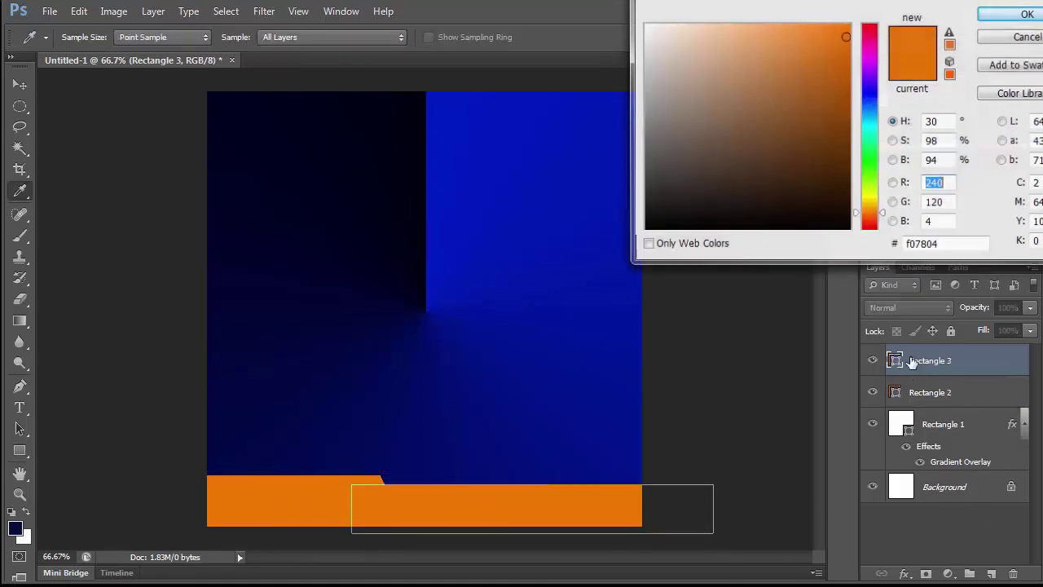
click(684, 64)
drag(714, 44, 732, 39)
click(869, 126)
click(732, 62)
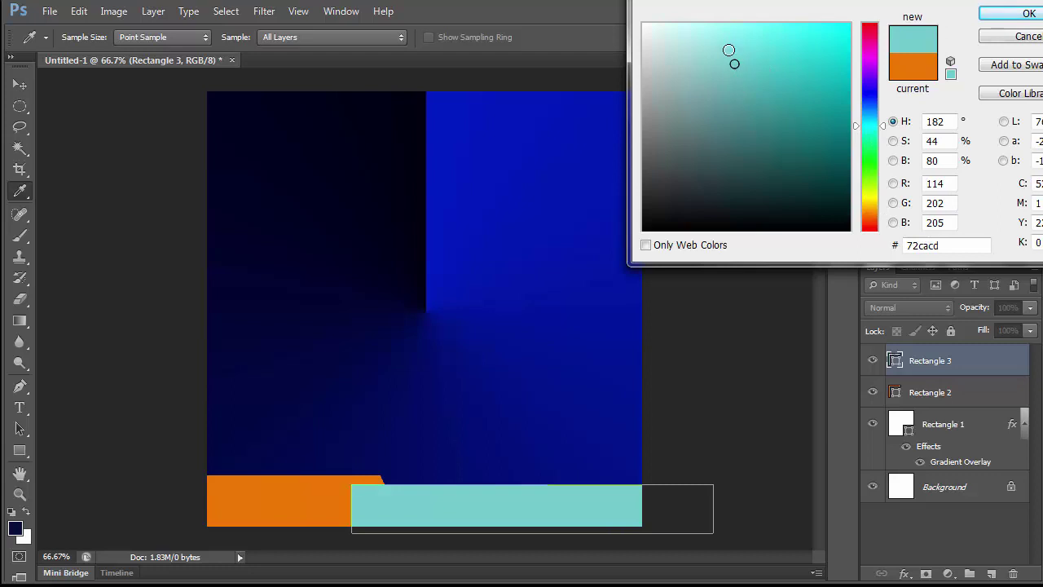
click(727, 38)
drag(863, 174, 867, 186)
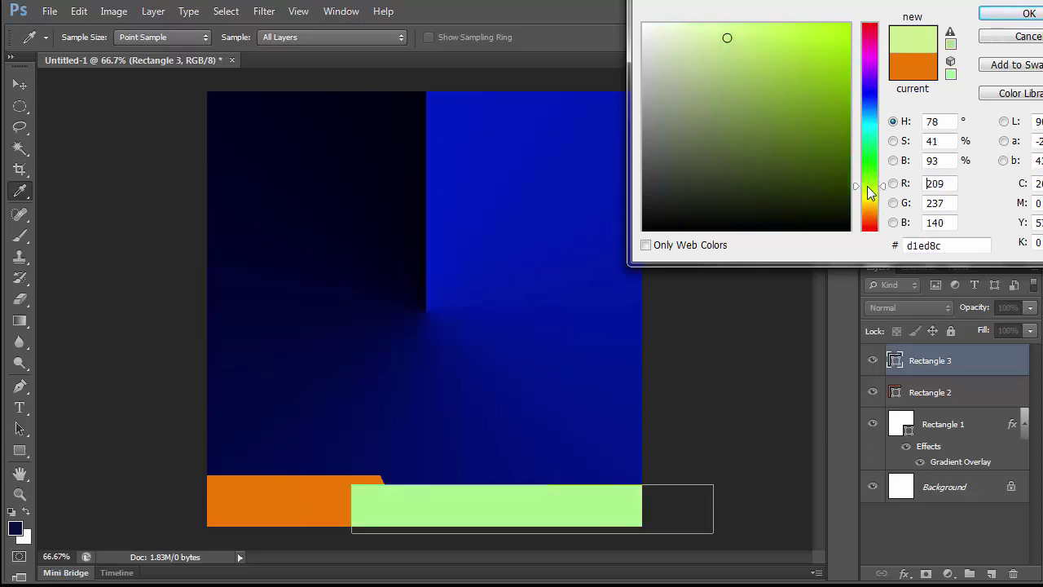
click(1011, 14)
Move Rectangle 3 beneath the orange Rectangle 2 in the layer stack
drag(942, 361, 949, 414)
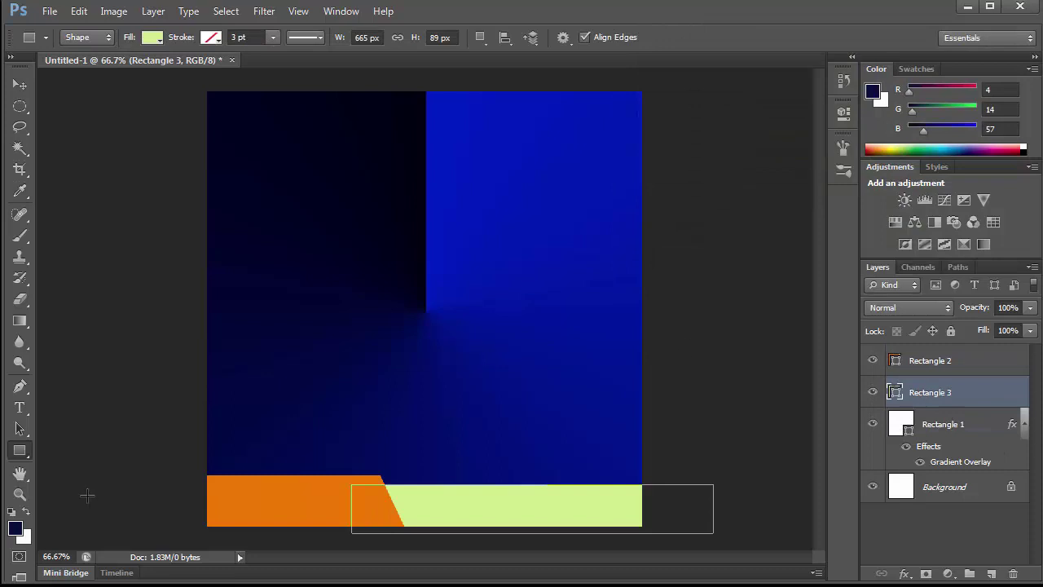
click(23, 86)
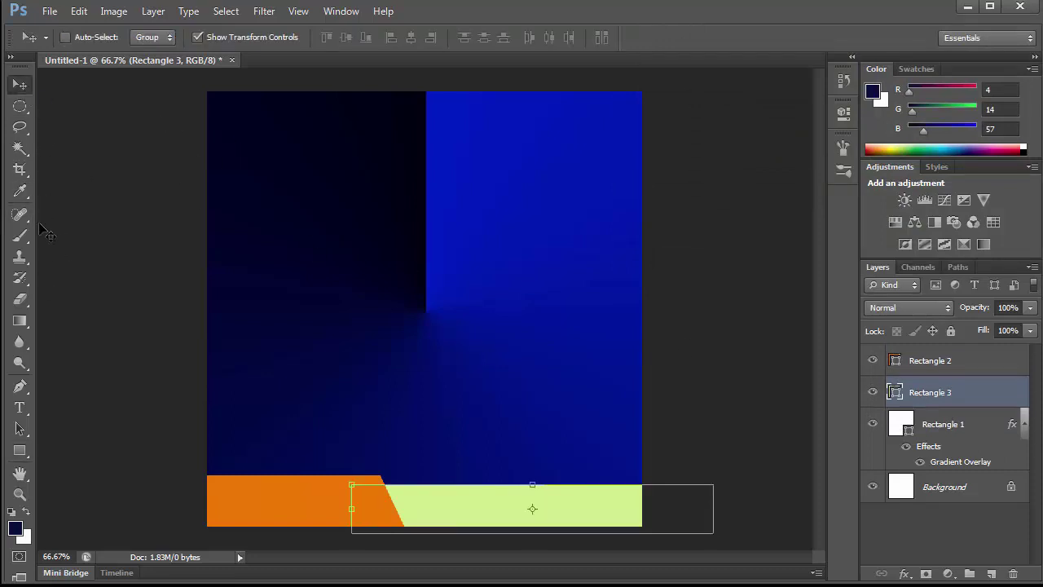
click(25, 408)
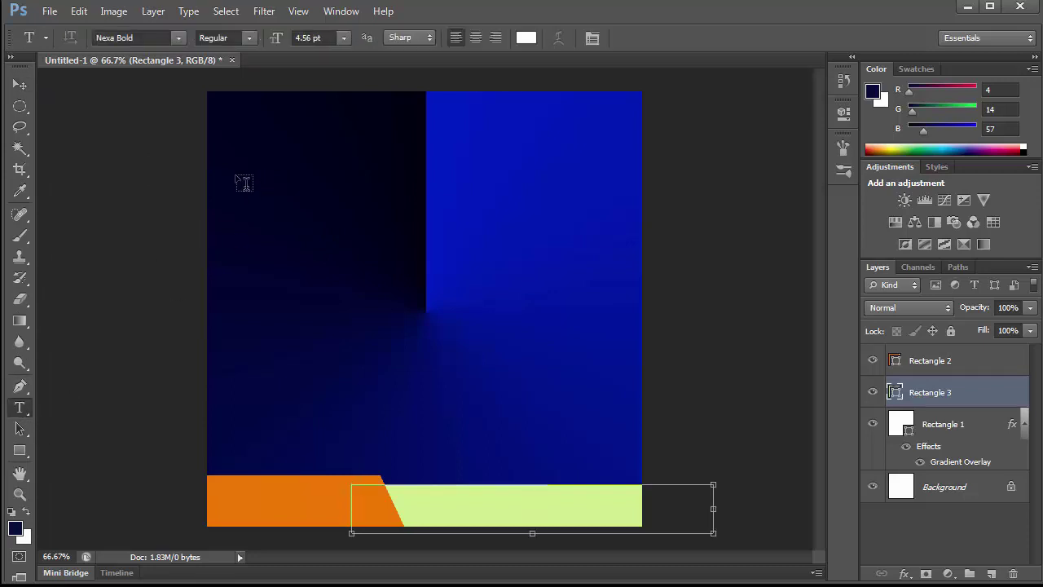
Type the white SMART WATCH title near the top-left and set it to 12 pt
click(236, 176)
text(SMAR)
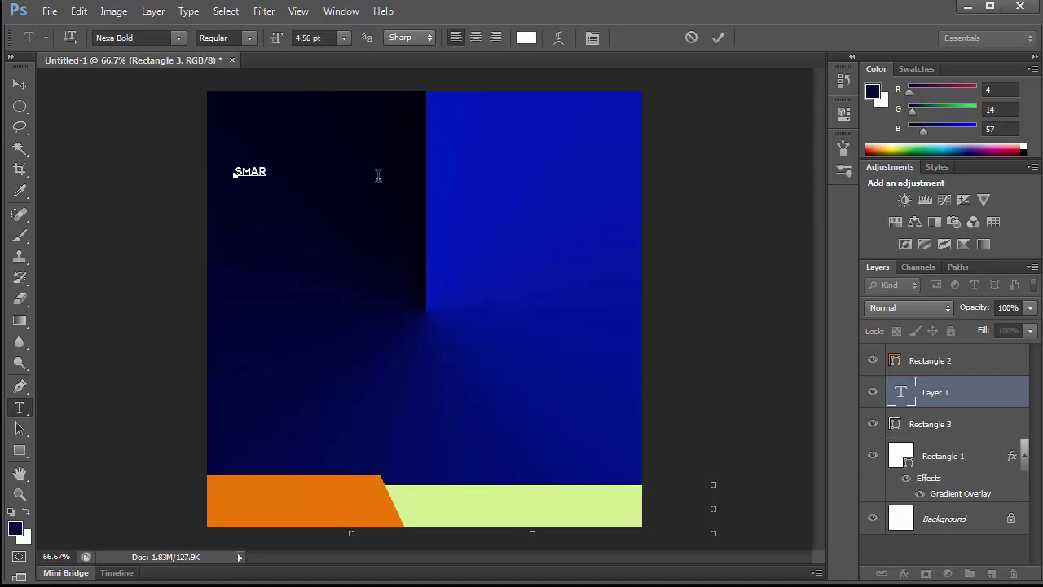
text(T WATCH)
triple_click(261, 173)
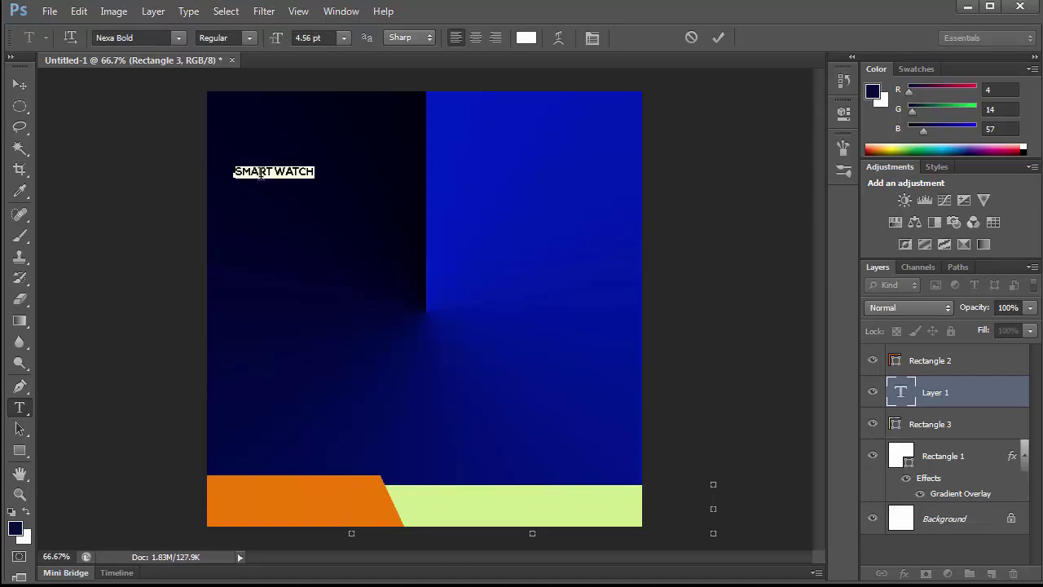
click(339, 38)
click(335, 136)
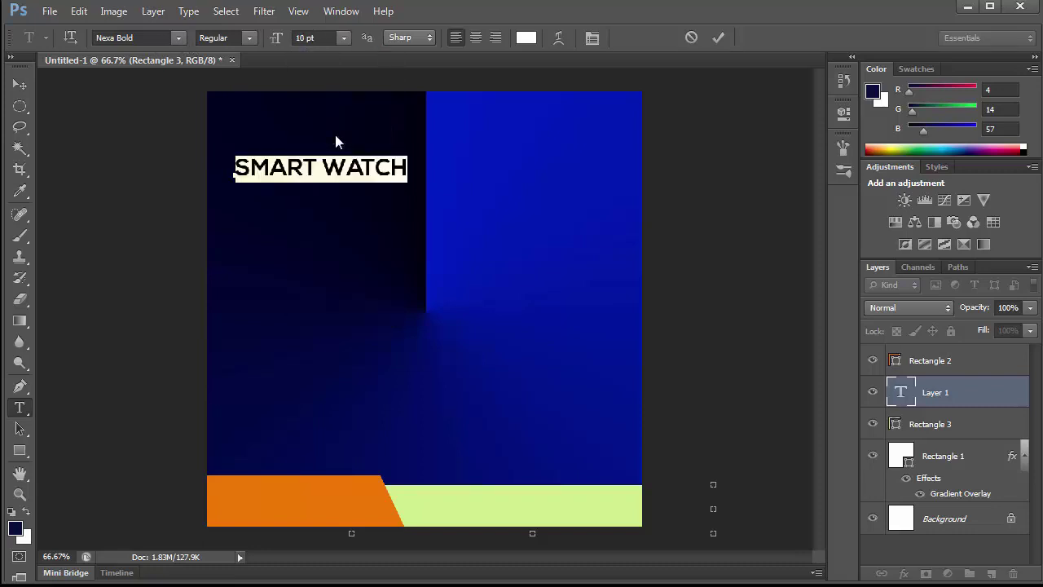
click(344, 38)
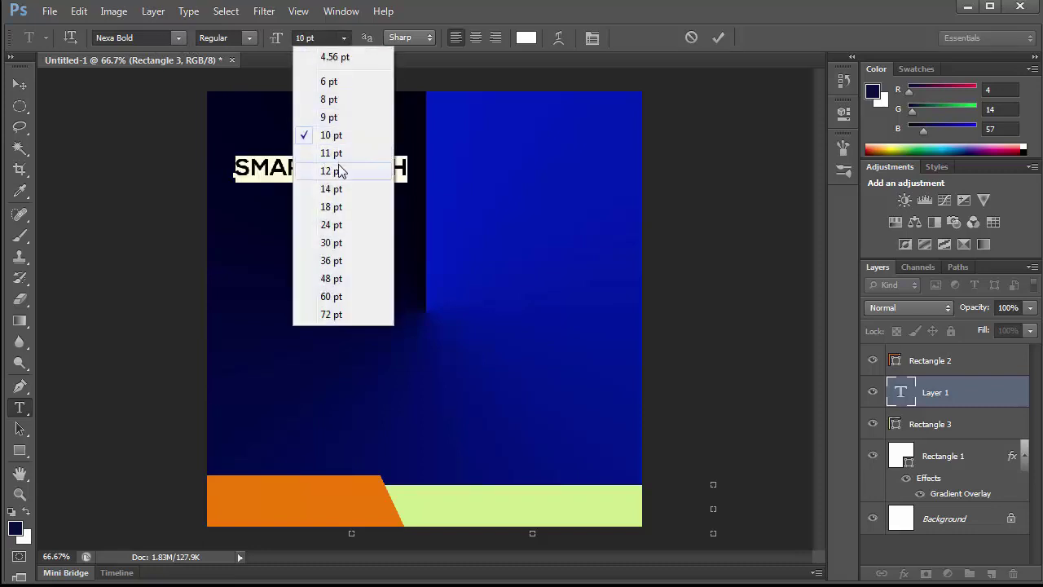
click(338, 168)
Move the title up to the top-left and scale it larger
click(19, 84)
drag(364, 165, 351, 131)
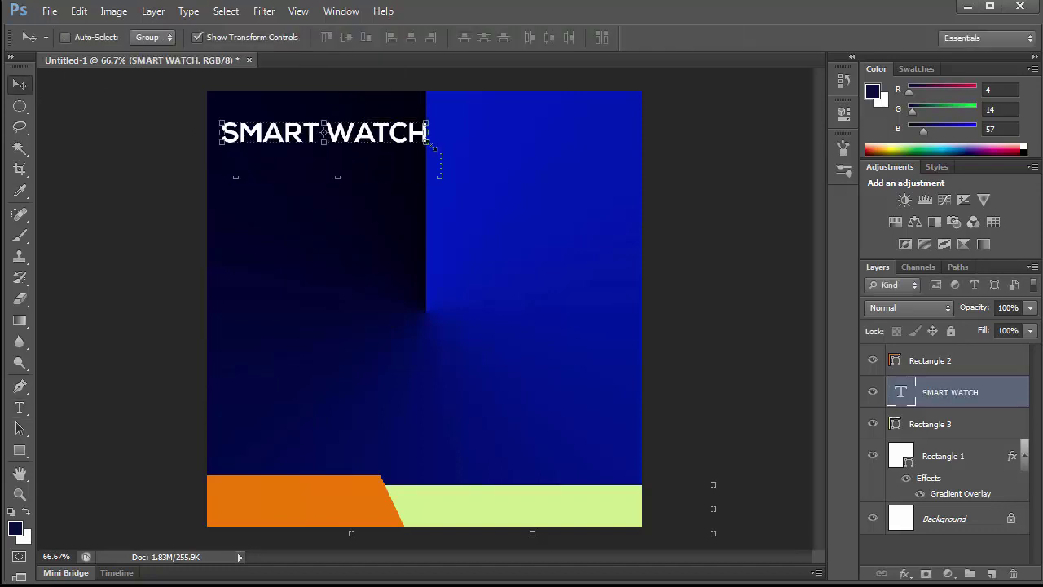
drag(429, 146, 489, 159)
drag(488, 157, 492, 158)
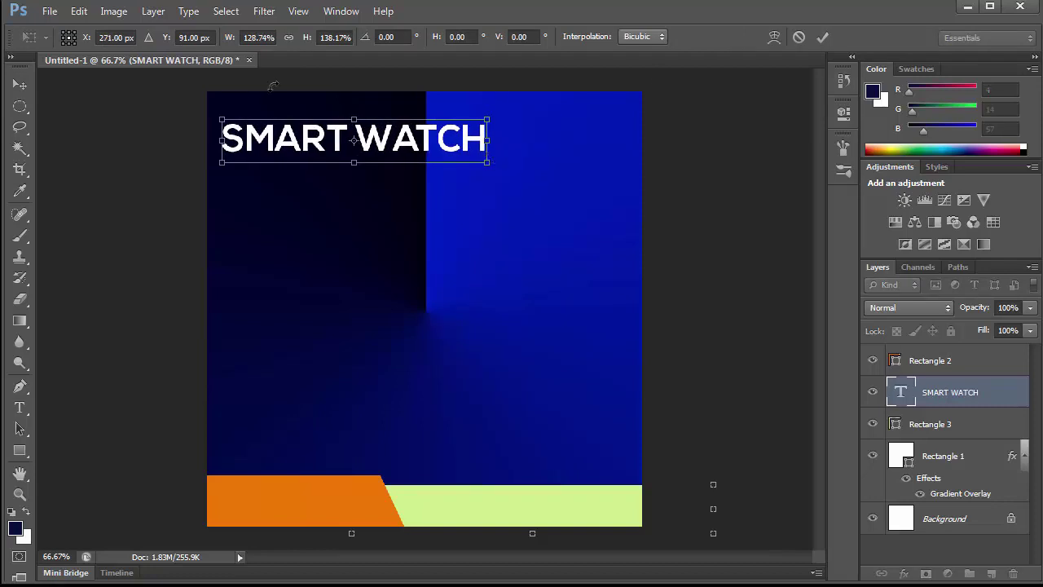
click(822, 37)
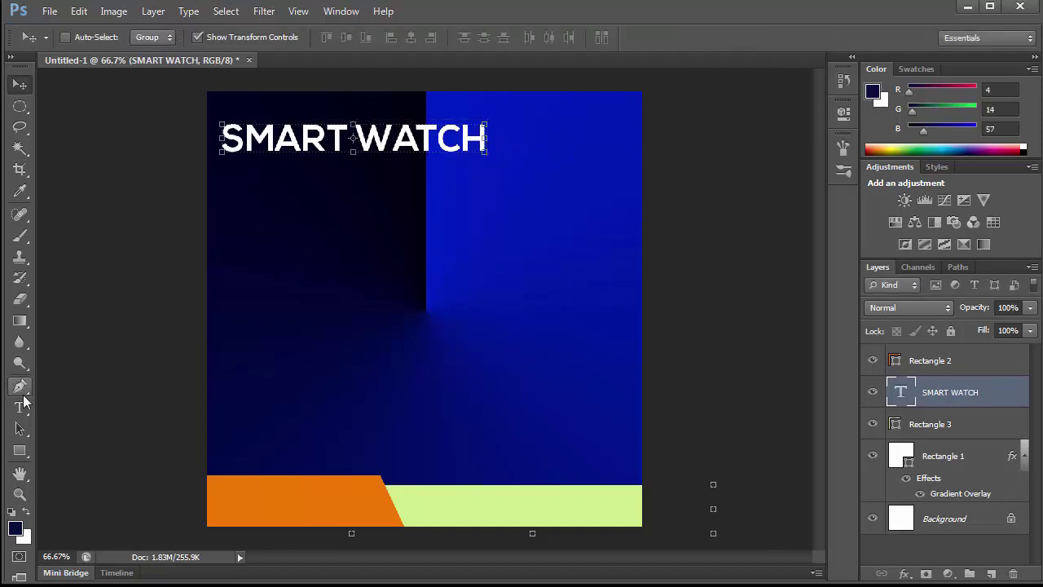
Add a two-line 'Your Logo' text at 9 pt
click(19, 408)
click(343, 368)
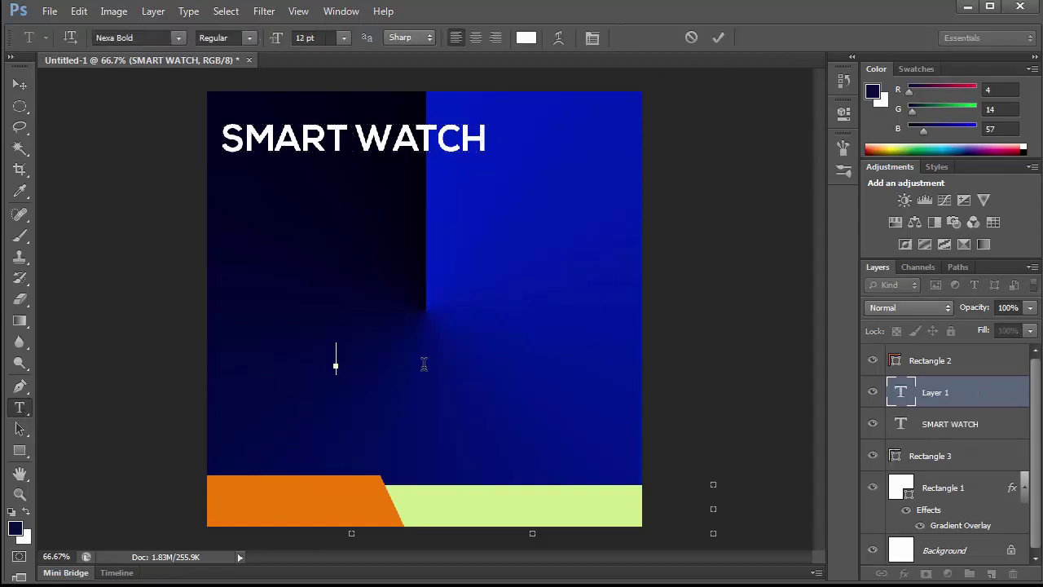
text(Logo)
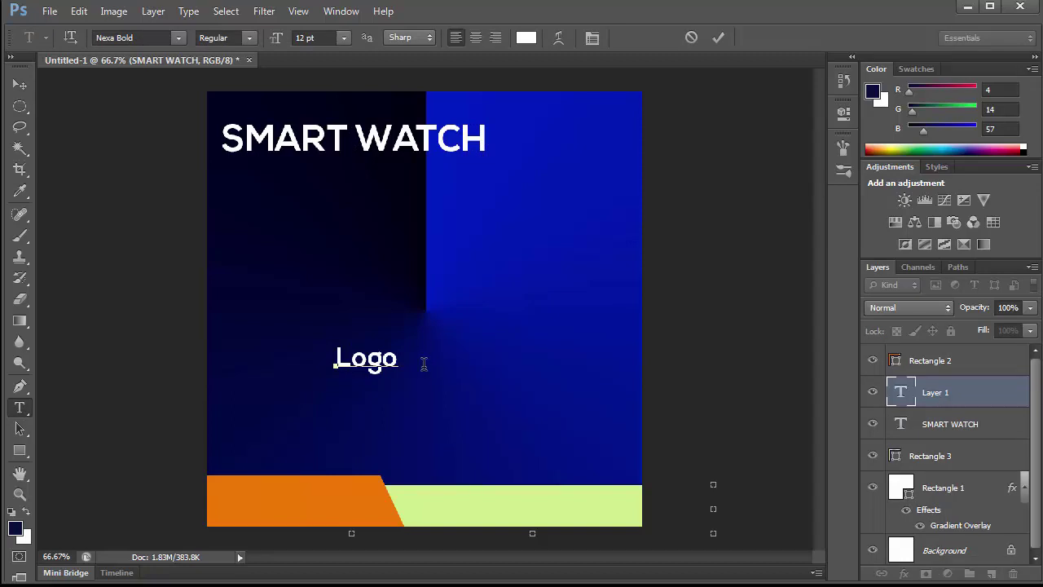
text(Yo)
text(ur)
key(Return)
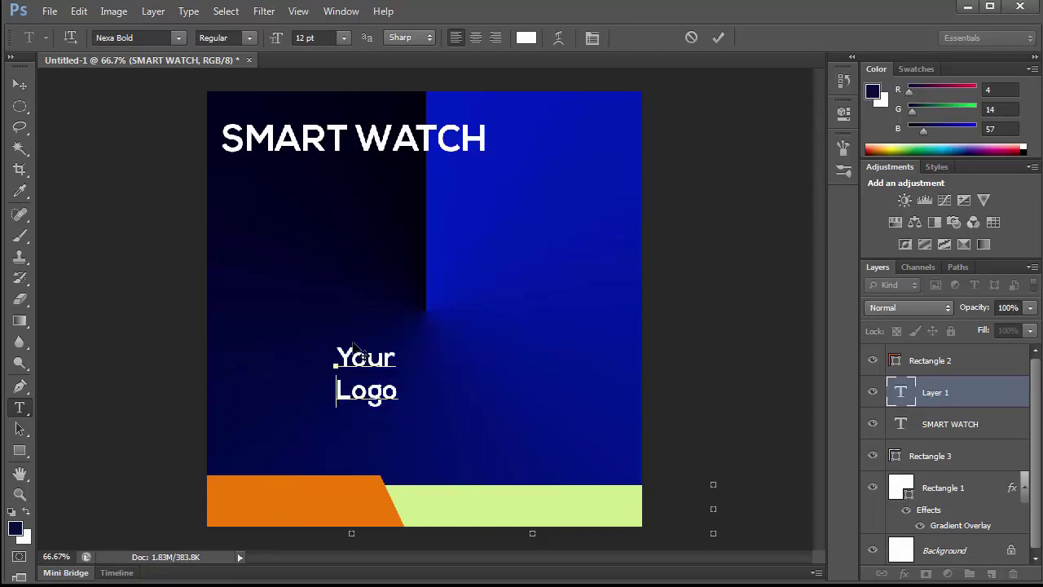
key(ctrl+a)
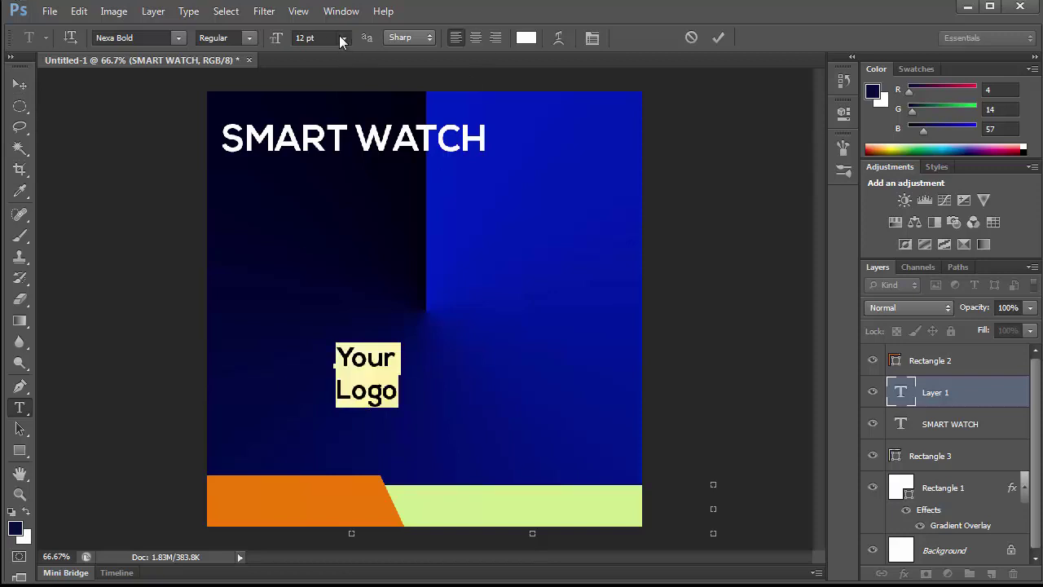
click(342, 38)
click(332, 112)
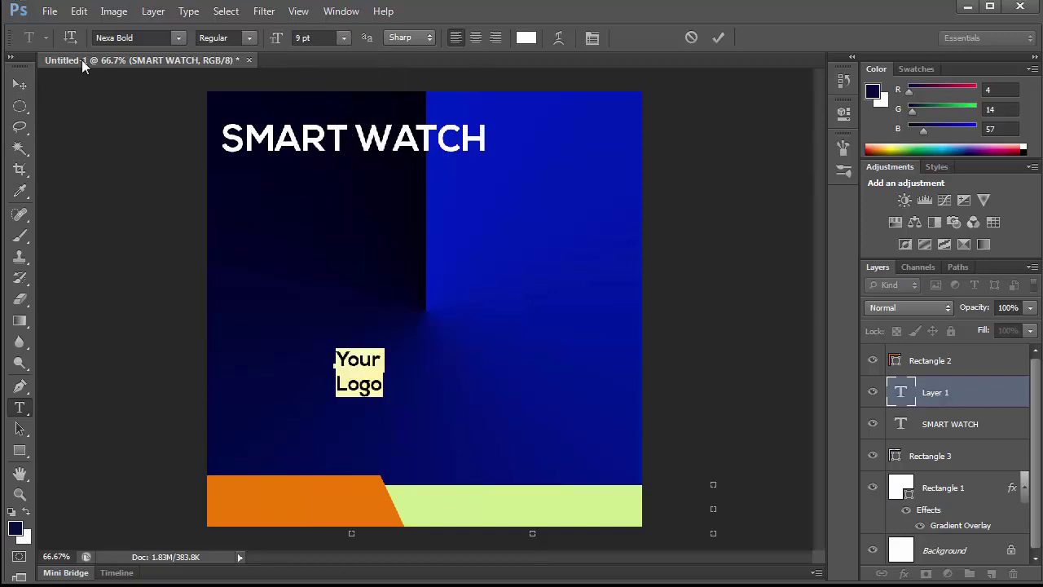
Move the 'Your Logo' text into the poster's top-right corner
click(22, 86)
mouse_move(359, 372)
mouse_down()
mouse_move(605, 146)
mouse_move(577, 129)
mouse_up()
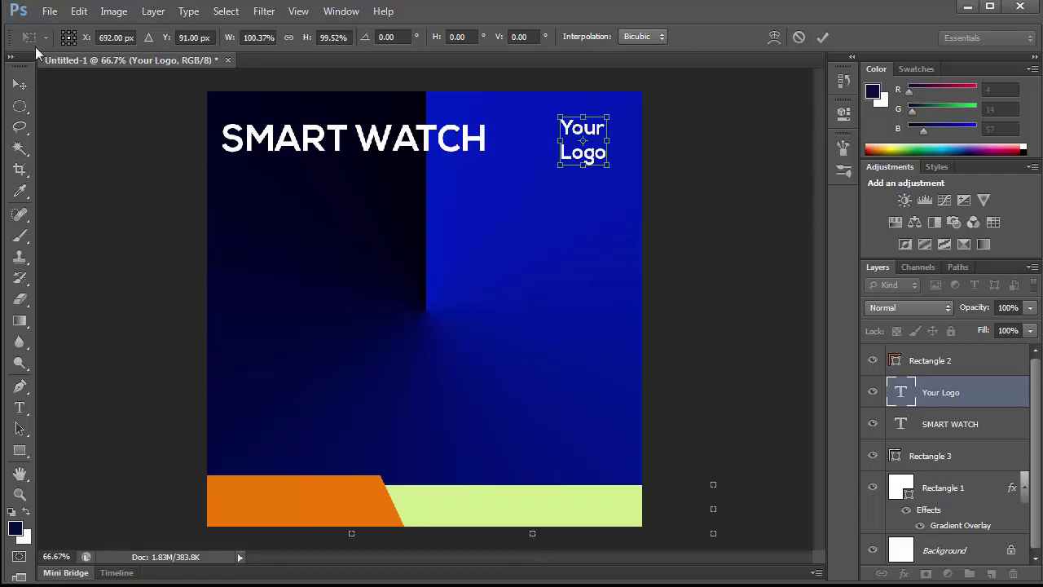
click(49, 12)
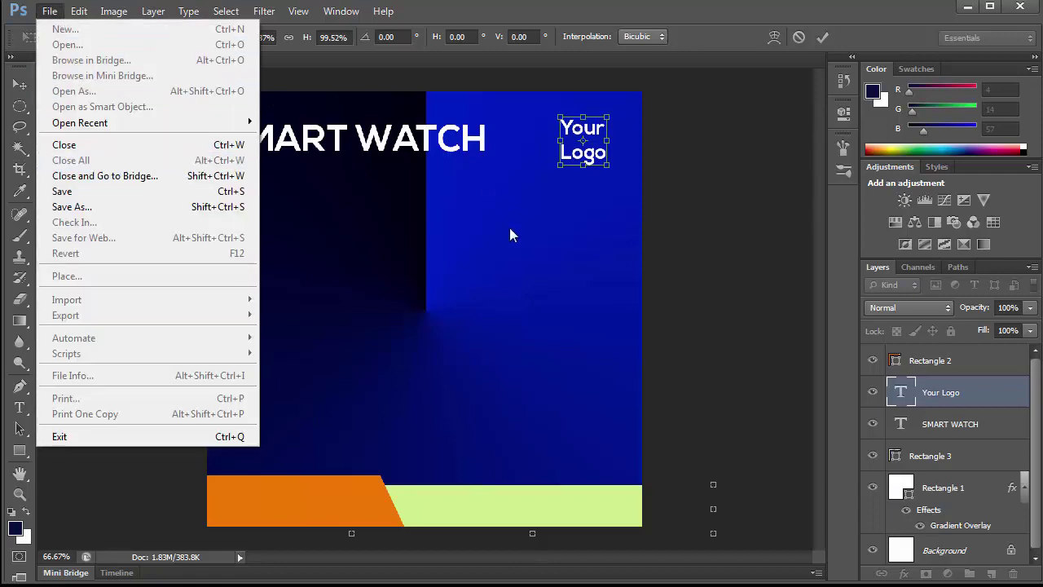
click(501, 263)
click(823, 38)
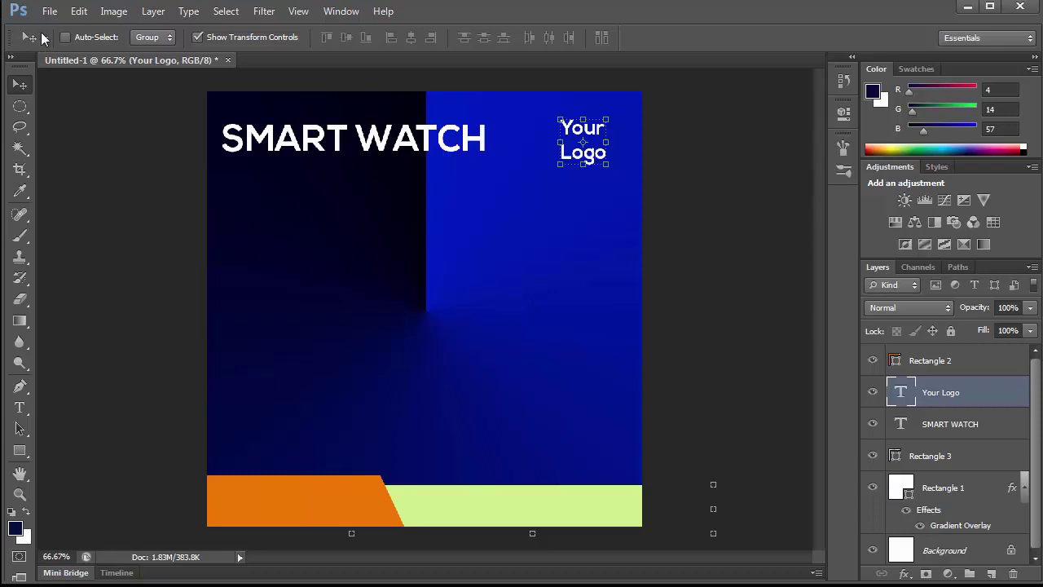
Open Watch.psd and bring the watch image into the poster as Layer 1
click(49, 11)
click(54, 45)
double_click(564, 419)
drag(447, 242, 559, 233)
key(ctrl+z)
mouse_move(460, 194)
mouse_down()
mouse_move(379, 290)
mouse_move(551, 301)
mouse_up()
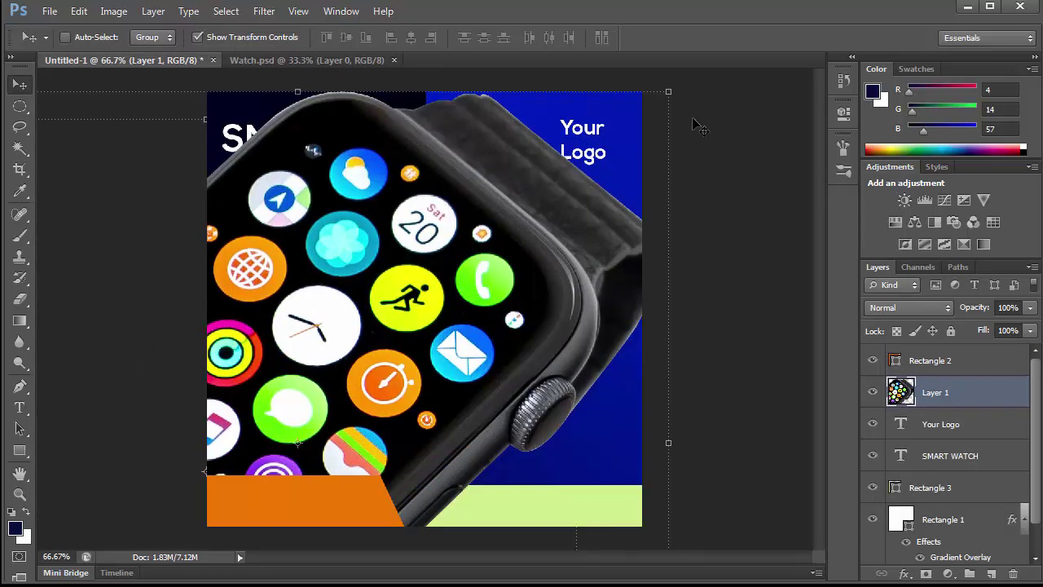
Scale the watch to about 41%, tilt it 7.17° clockwise and centre it below the title
mouse_move(670, 96)
mouse_down()
mouse_move(444, 226)
mouse_move(710, 128)
mouse_move(504, 265)
mouse_up()
mouse_move(407, 334)
mouse_down()
mouse_move(500, 243)
mouse_move(474, 235)
mouse_up()
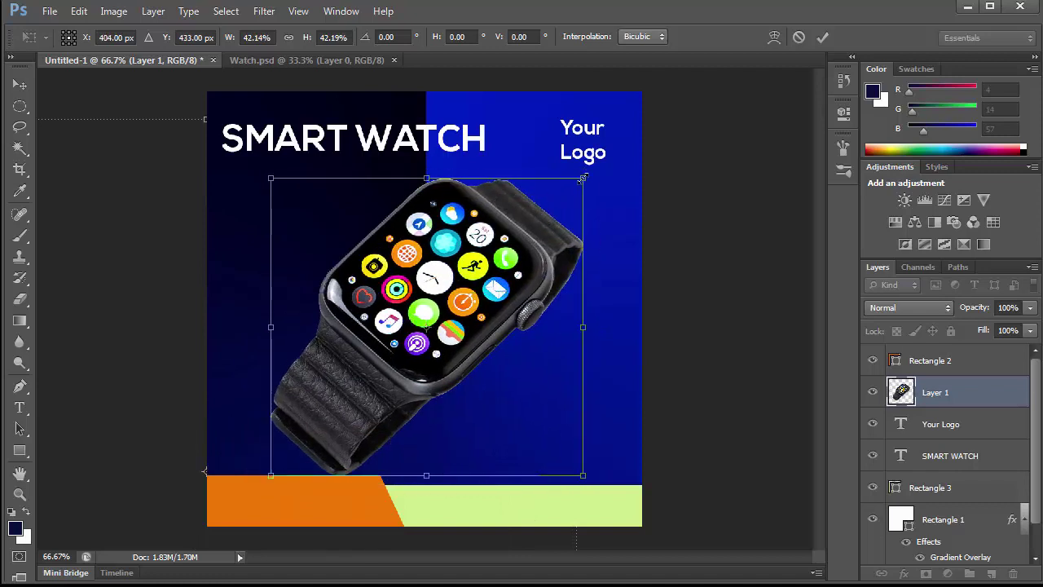
drag(583, 177, 591, 170)
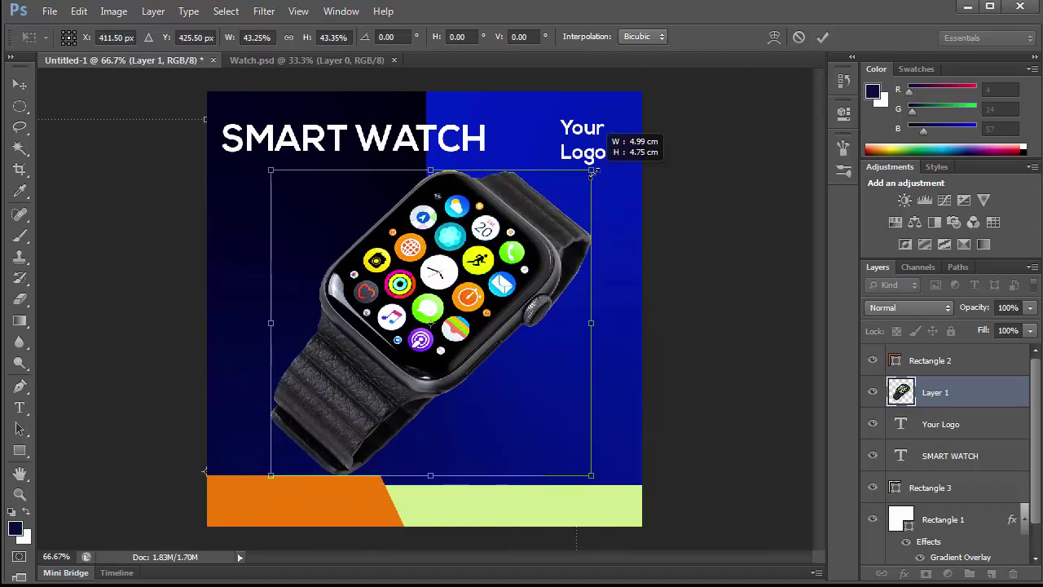
drag(596, 482, 571, 454)
drag(462, 321, 520, 320)
drag(629, 461, 611, 484)
drag(553, 241, 517, 255)
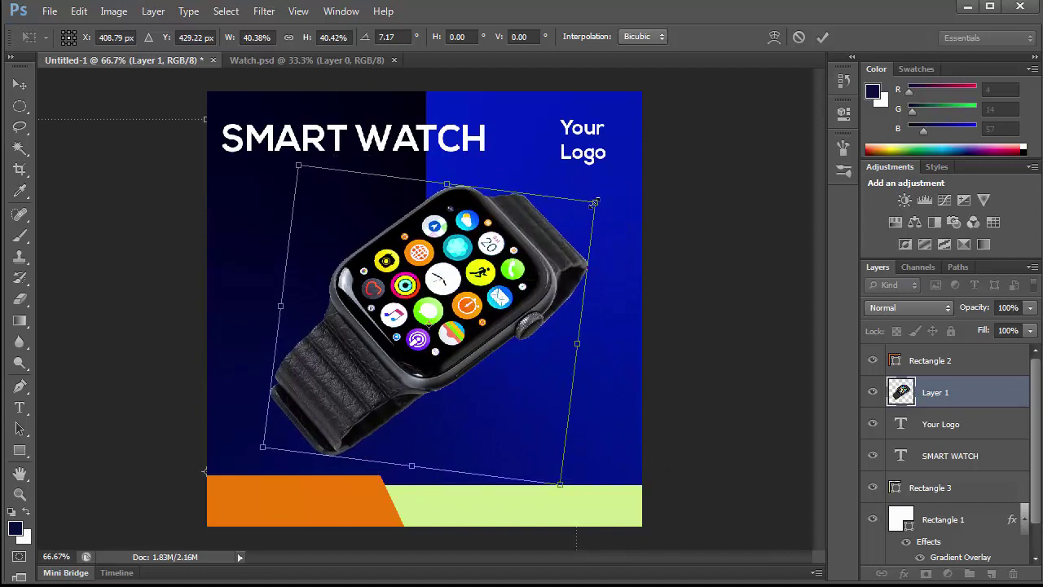
drag(596, 201, 600, 198)
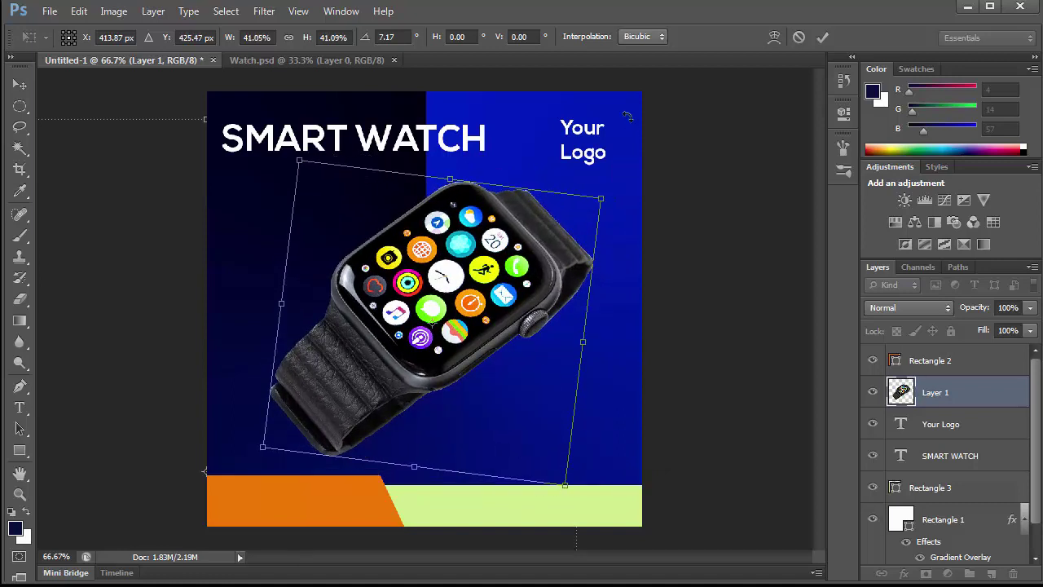
click(821, 37)
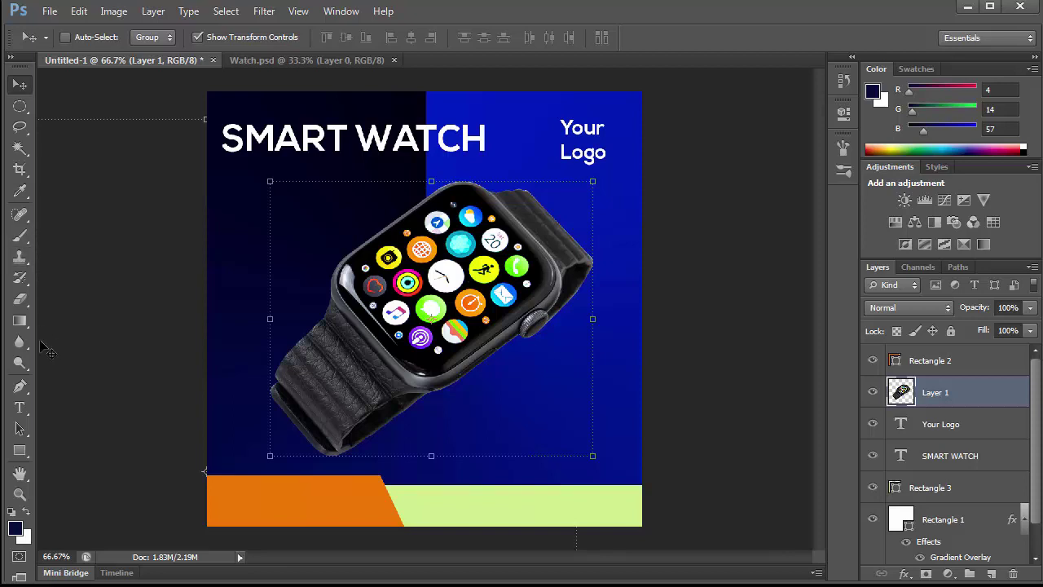
Add '30%' text at 18 pt to the right of the watch
click(22, 409)
click(489, 408)
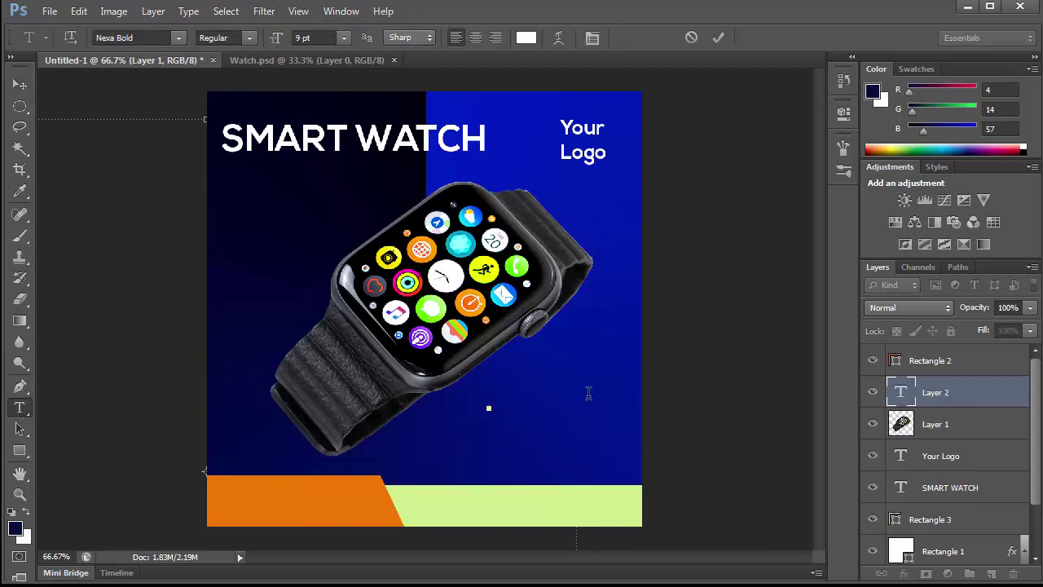
text(30)
key(ctrl+a)
click(343, 37)
click(334, 205)
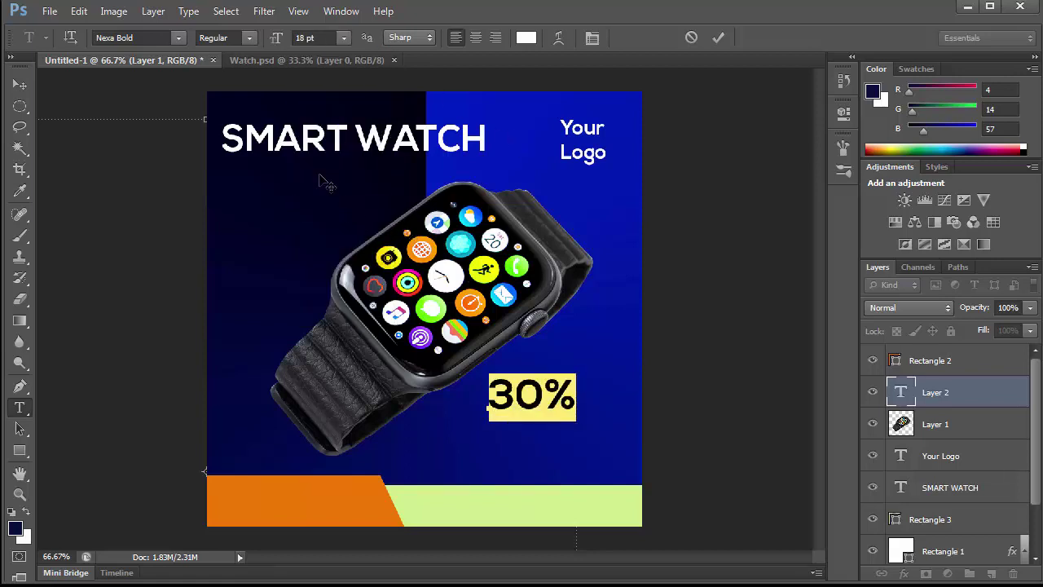
click(20, 87)
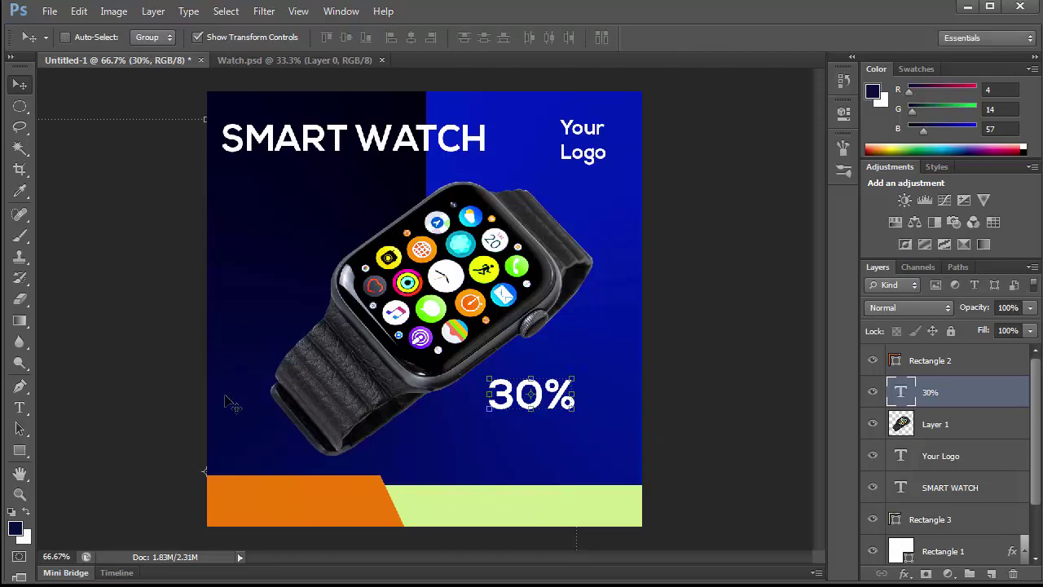
Add 'OFF' text at 10 pt and position it just under the 30%
click(19, 407)
click(505, 453)
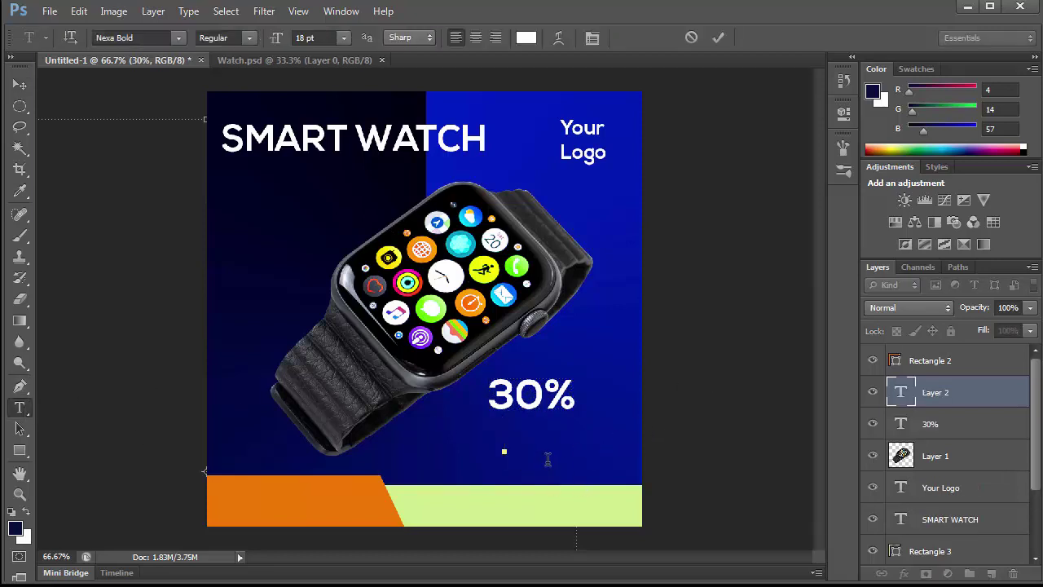
text(OFF)
key(ctrl+a)
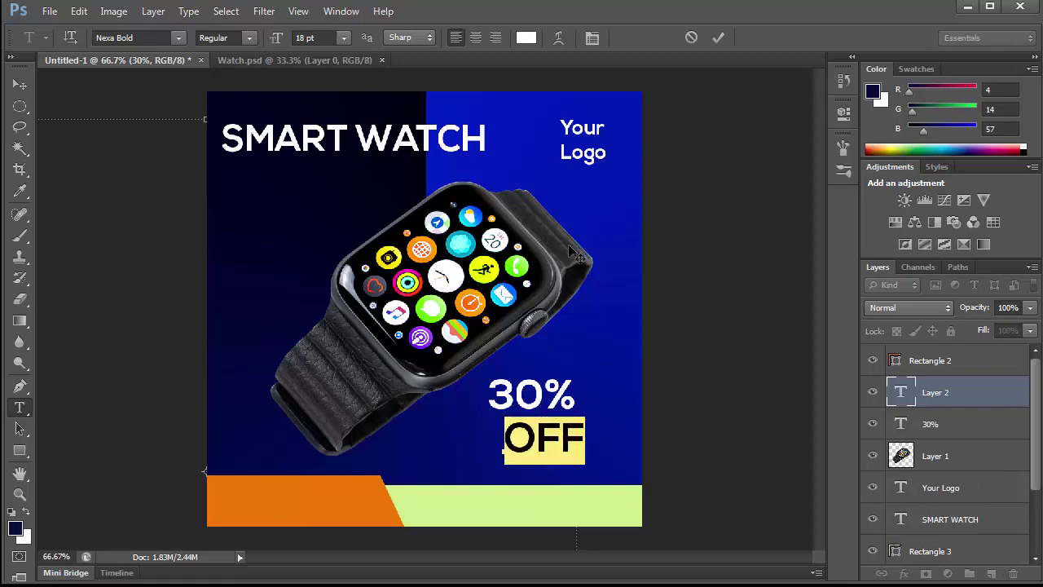
click(343, 38)
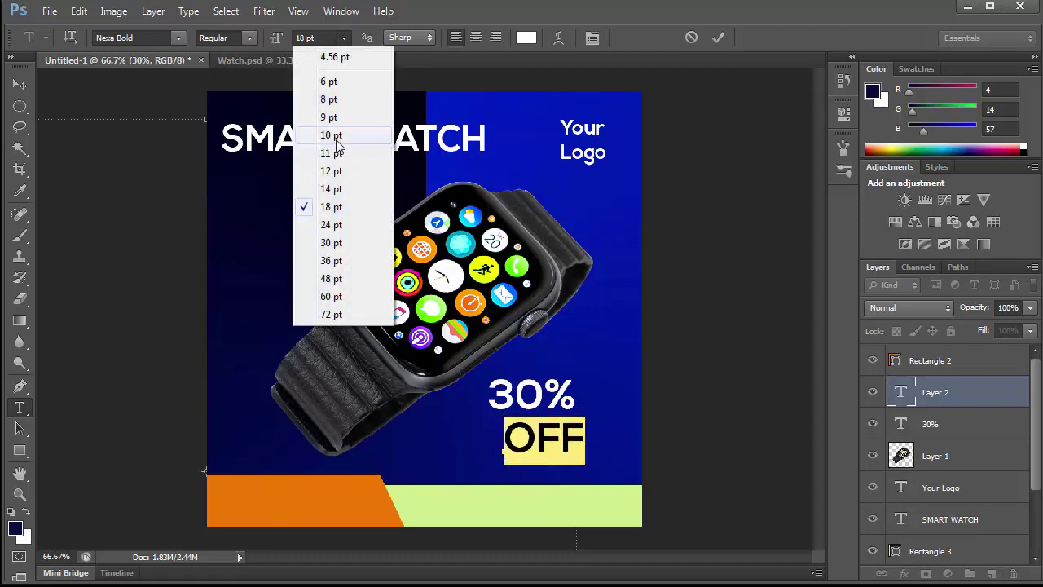
click(334, 135)
click(20, 84)
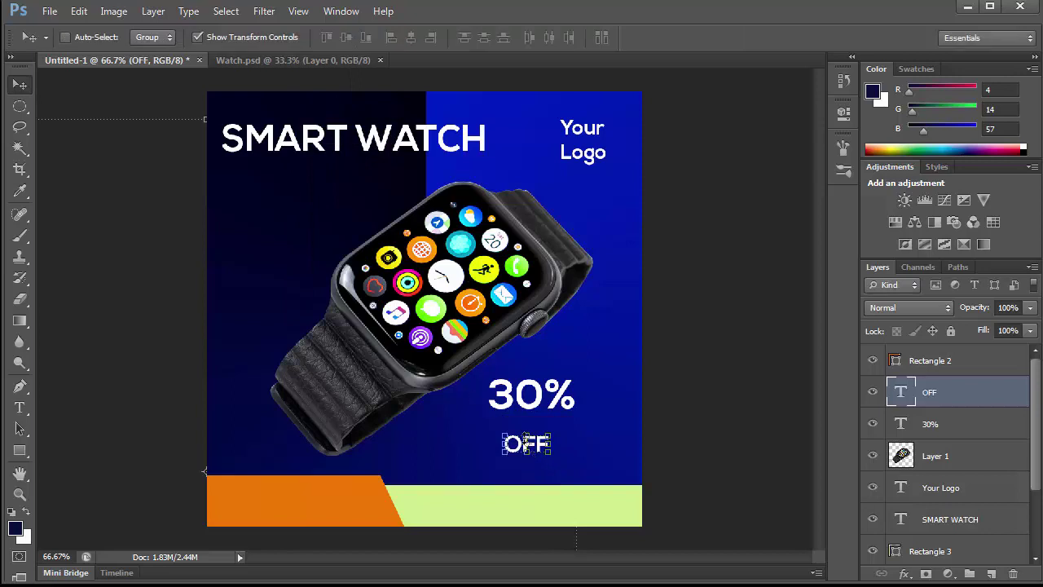
key(ctrl+t)
mouse_move(530, 441)
mouse_down()
mouse_move(561, 433)
mouse_move(550, 430)
mouse_up()
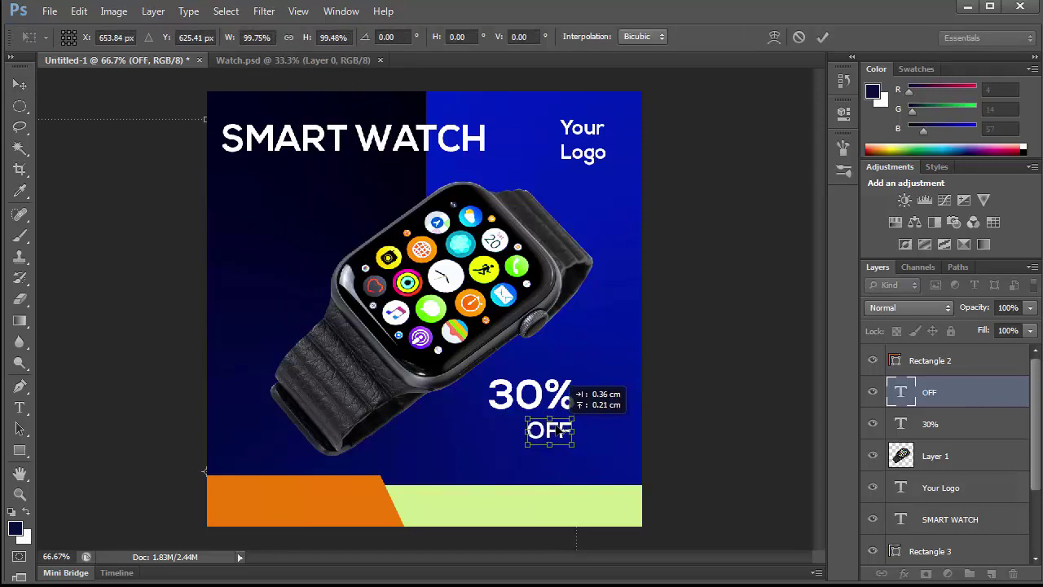
click(822, 38)
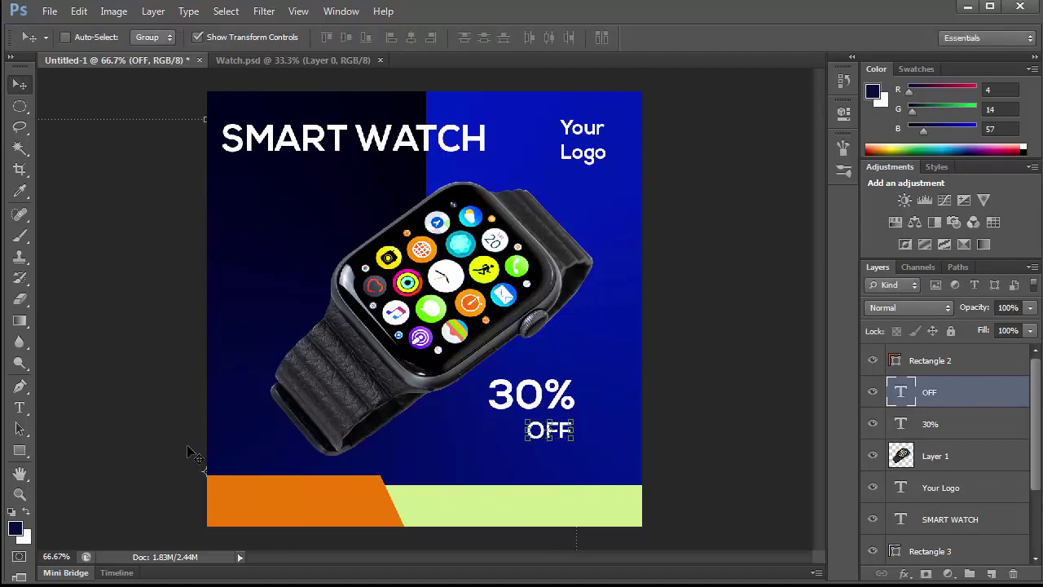
Add an 'ORDER NOW' text layer near the orange bar at bottom left
click(21, 407)
click(315, 489)
text(ORDER NOW)
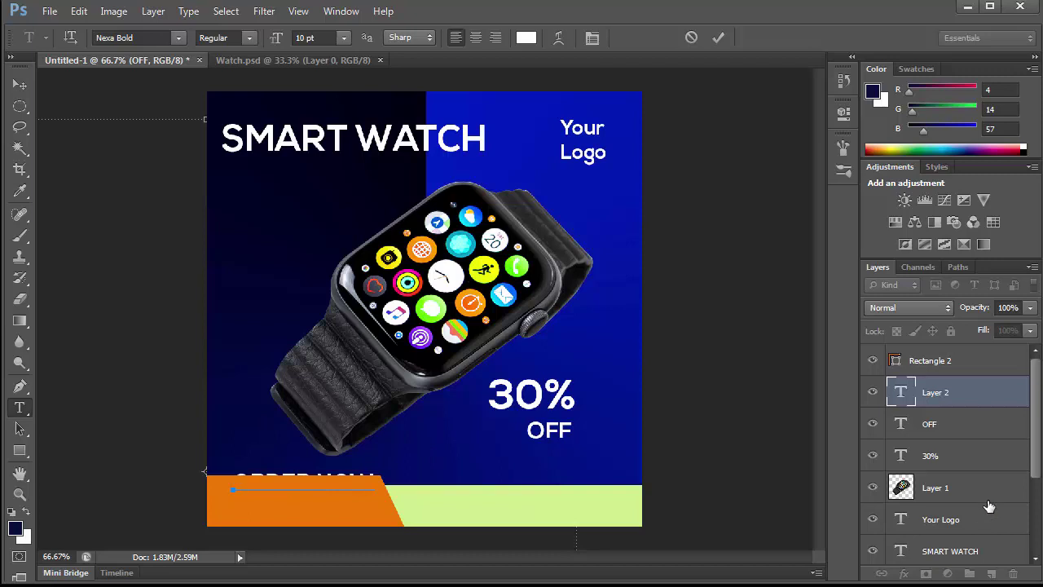
click(954, 384)
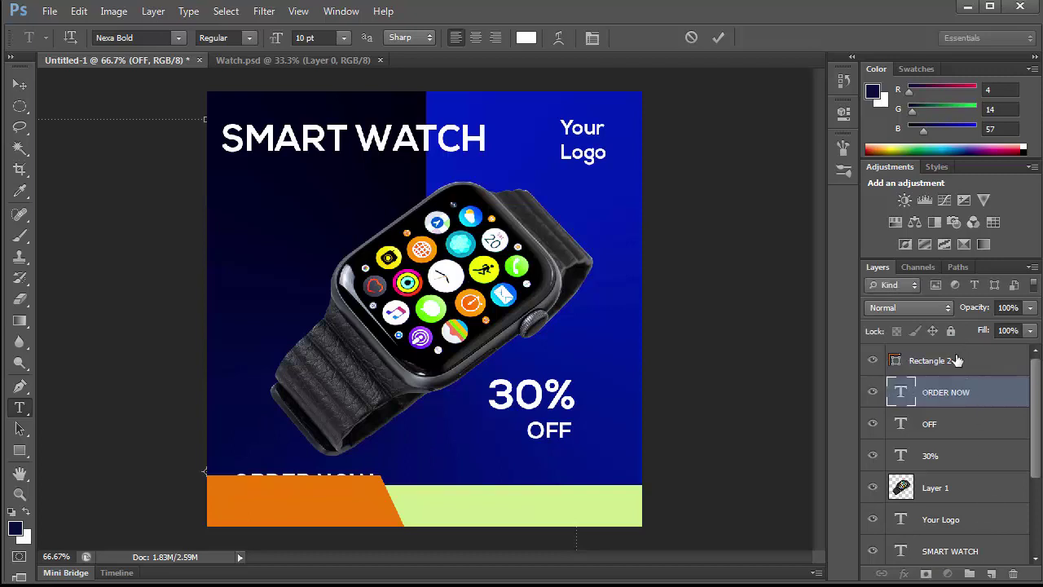
Stack ORDER NOW above Rectangle 2 and fit it centred on the orange bar
drag(953, 403, 956, 356)
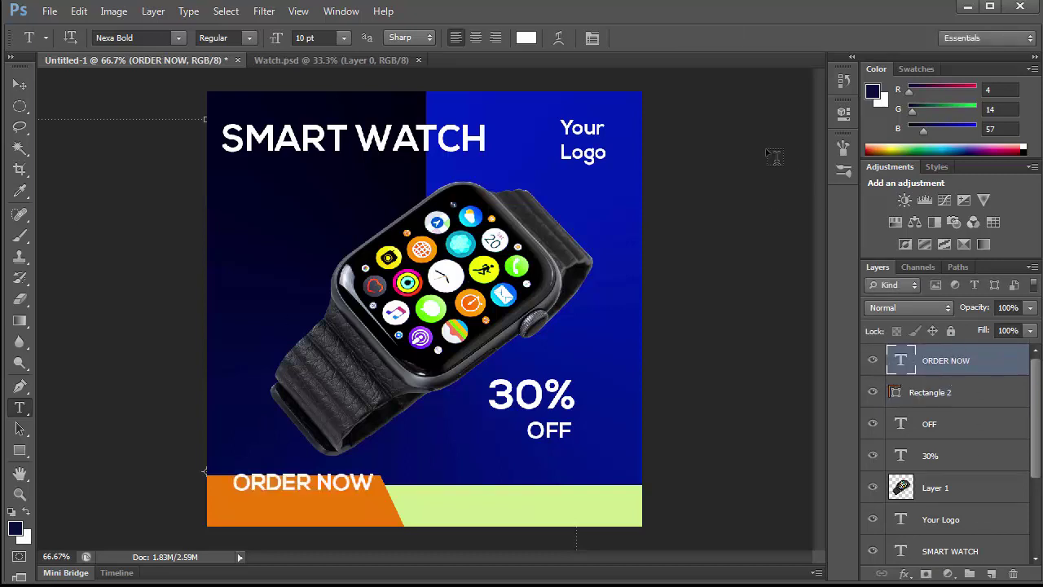
click(20, 86)
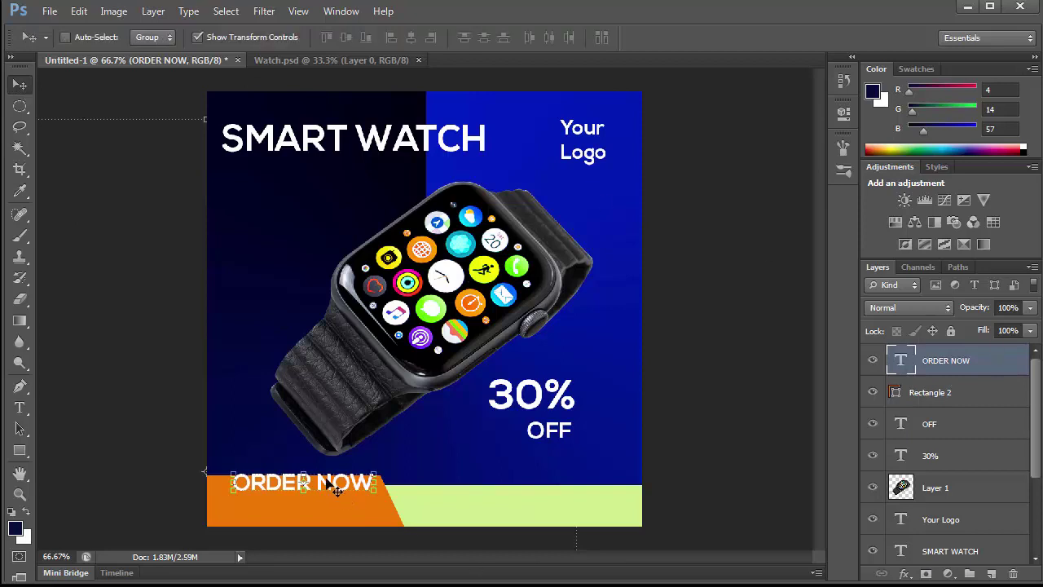
mouse_move(342, 486)
mouse_down()
mouse_move(342, 504)
mouse_move(374, 484)
mouse_move(328, 499)
mouse_up()
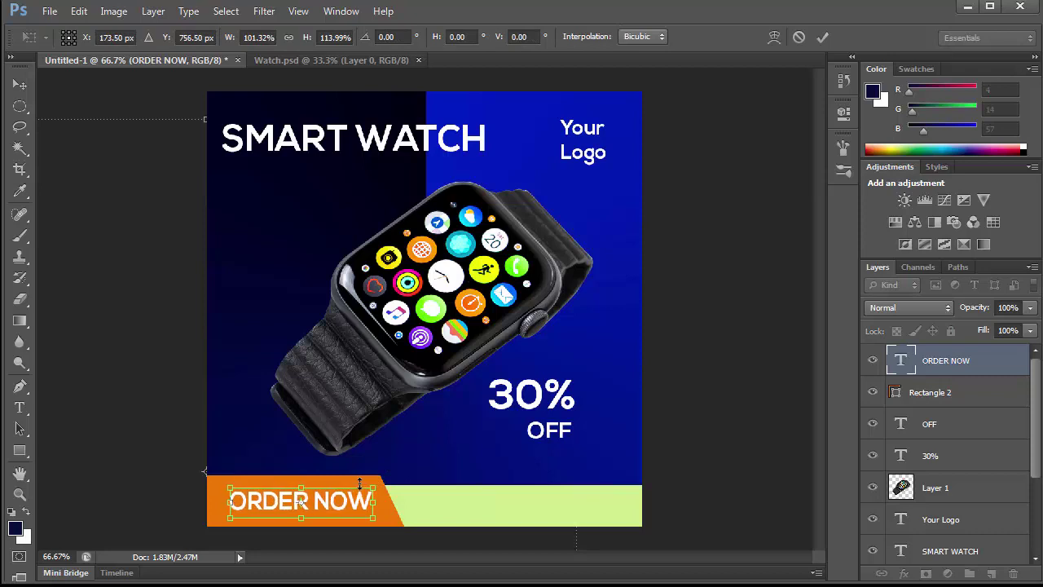
click(21, 408)
click(450, 244)
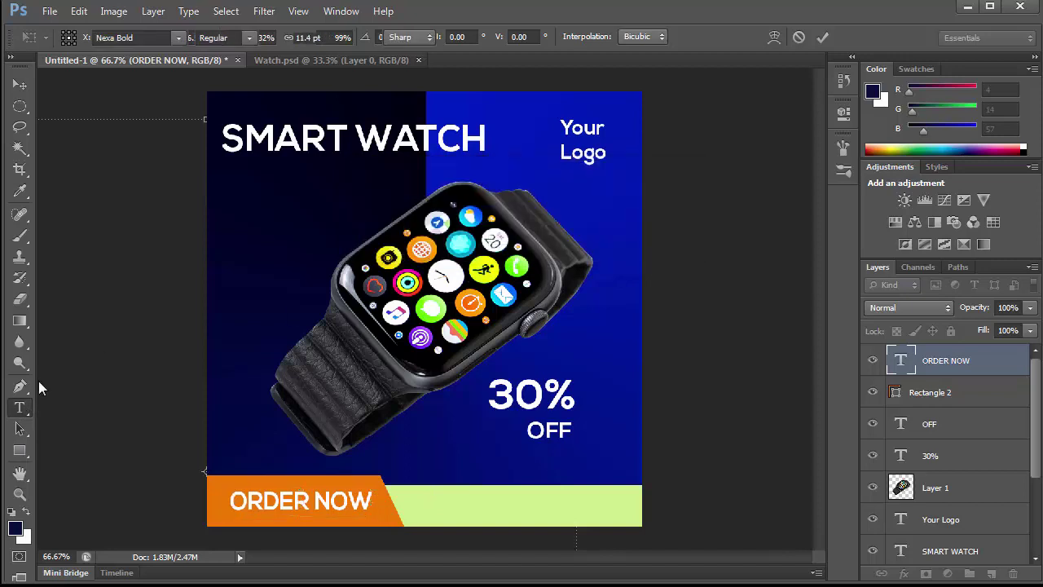
click(445, 504)
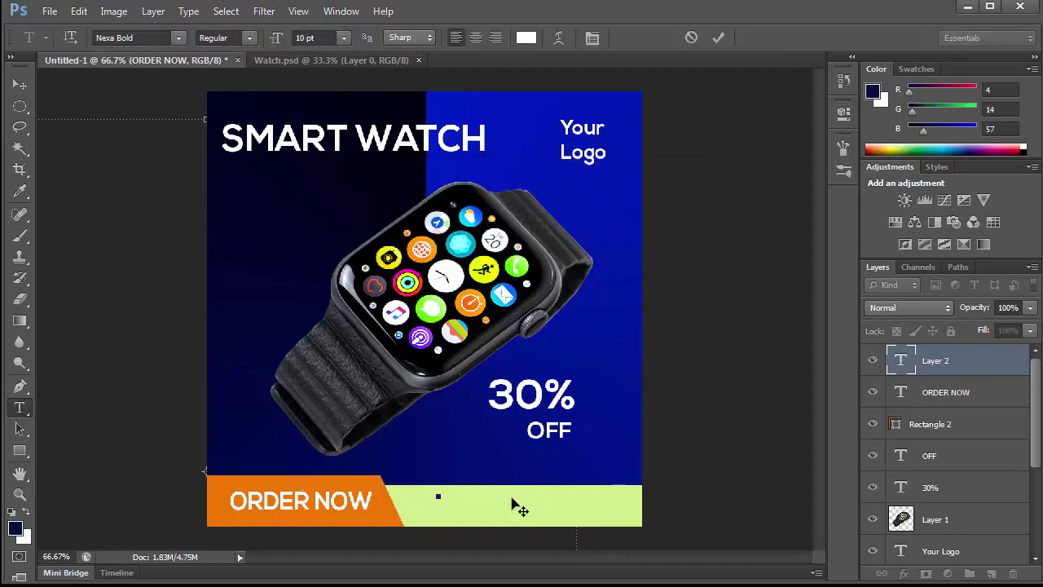
text(www.yourweb)
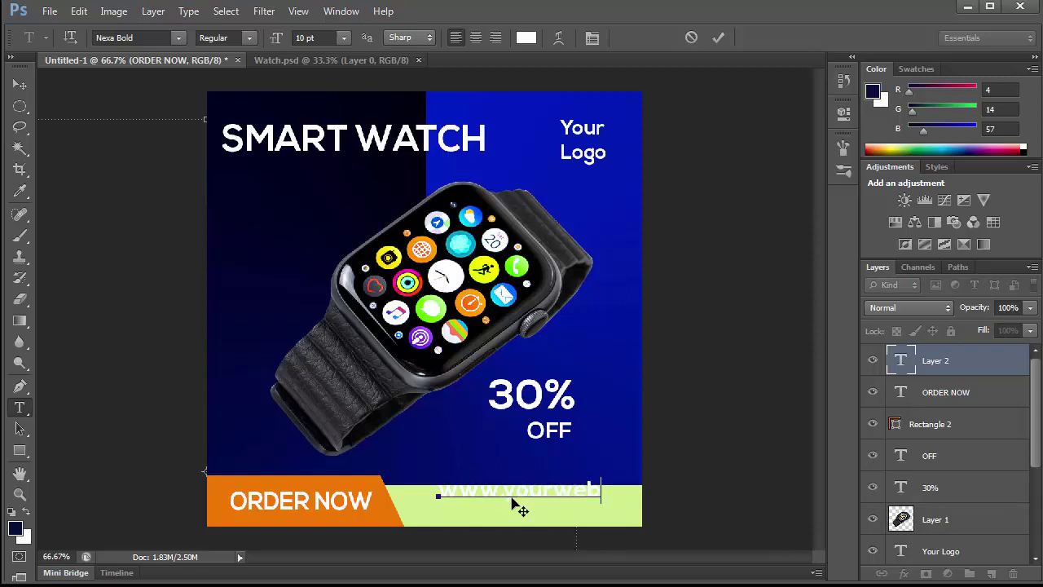
text(.com)
key(ctrl+a)
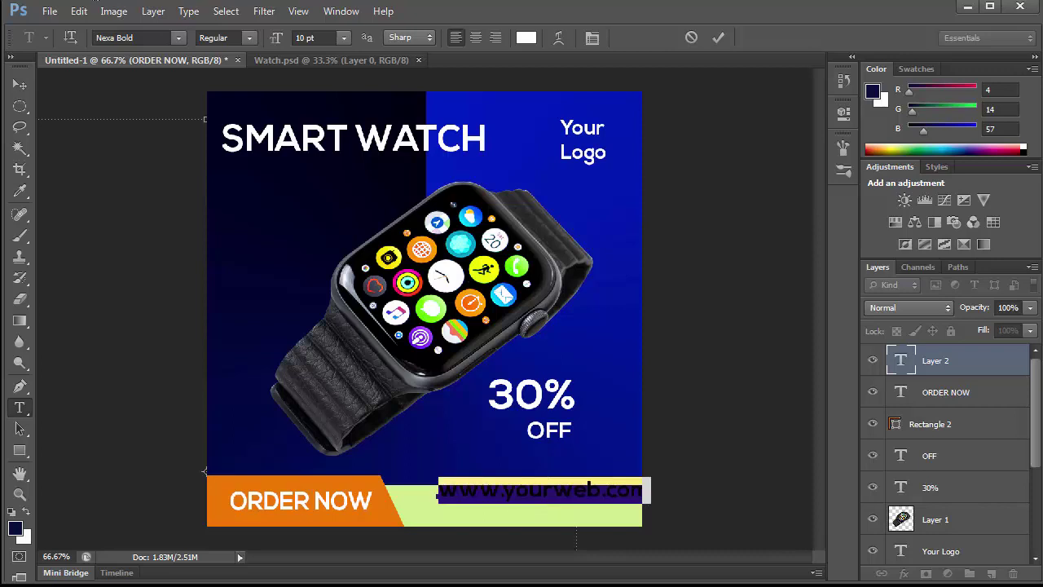
click(526, 38)
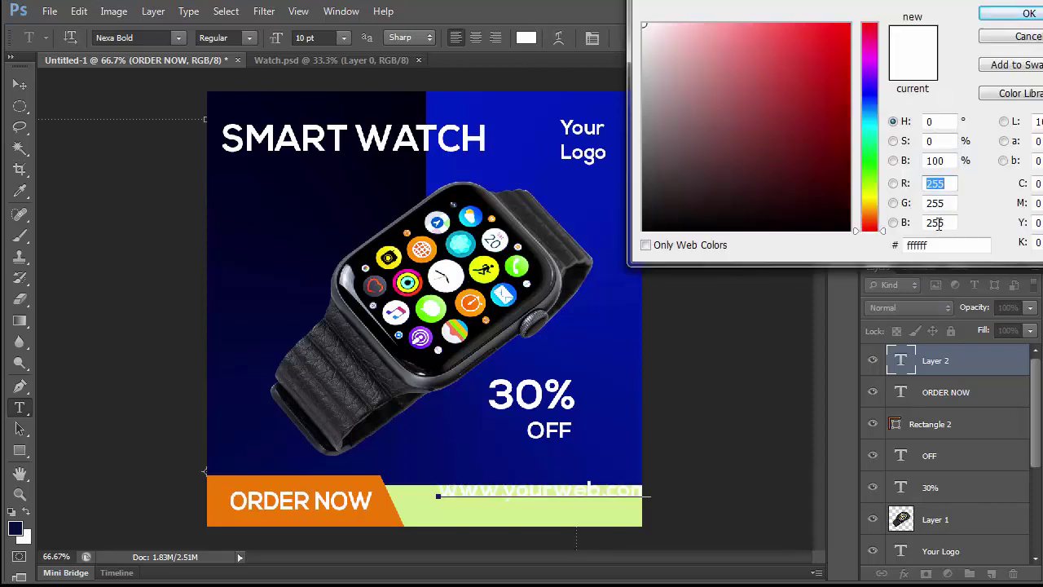
click(1027, 13)
Set the website text to 8 pt and centre it on the pale green bar
click(342, 38)
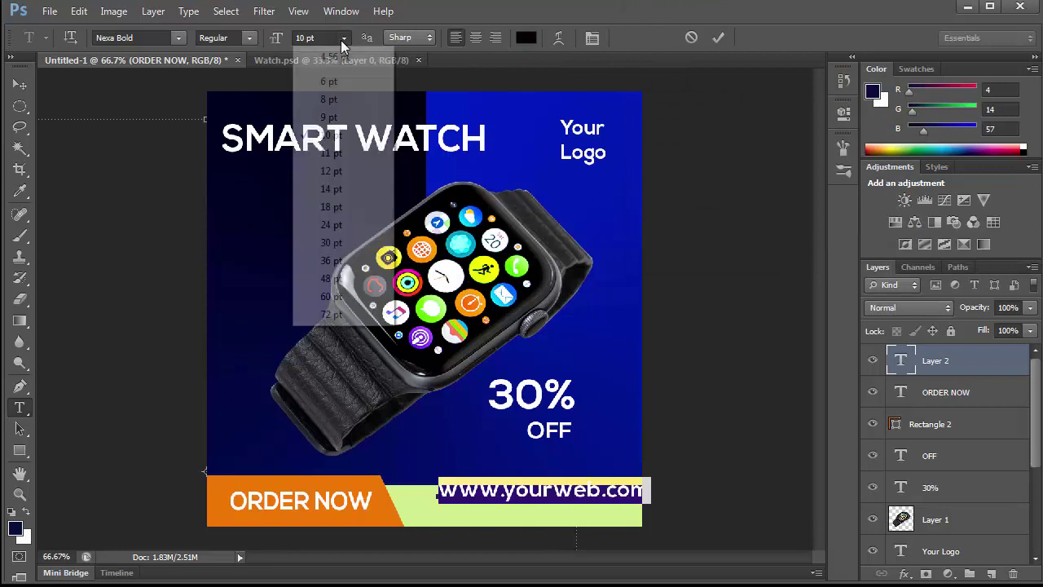
click(330, 98)
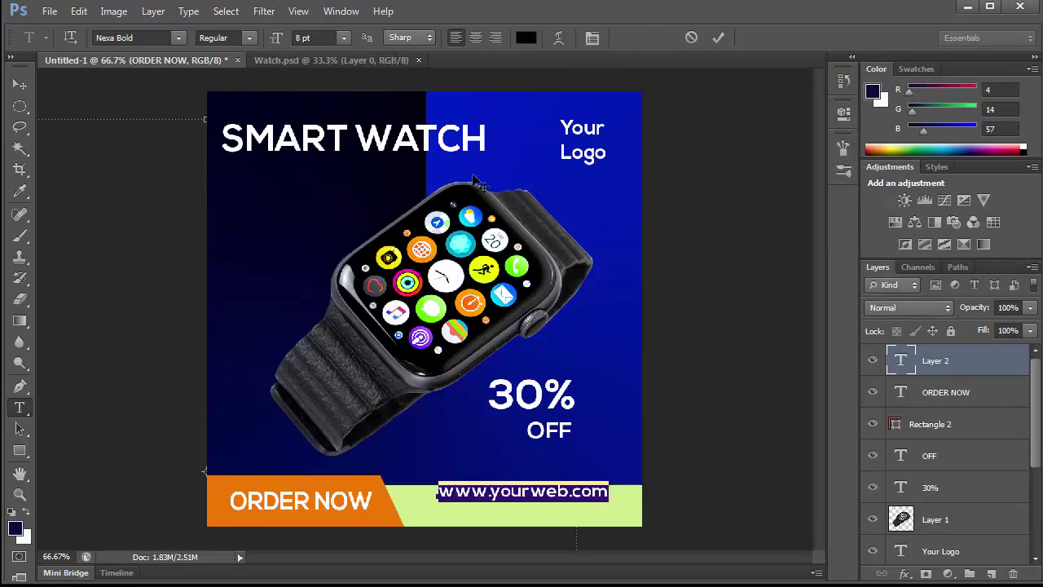
click(18, 85)
drag(549, 502, 518, 515)
key(Right)
key(Right)
key(Right)
key(Right)
key(Right)
key(Right)
key(Right)
key(Right)
key(Right)
key(Right)
key(Right)
key(Right)
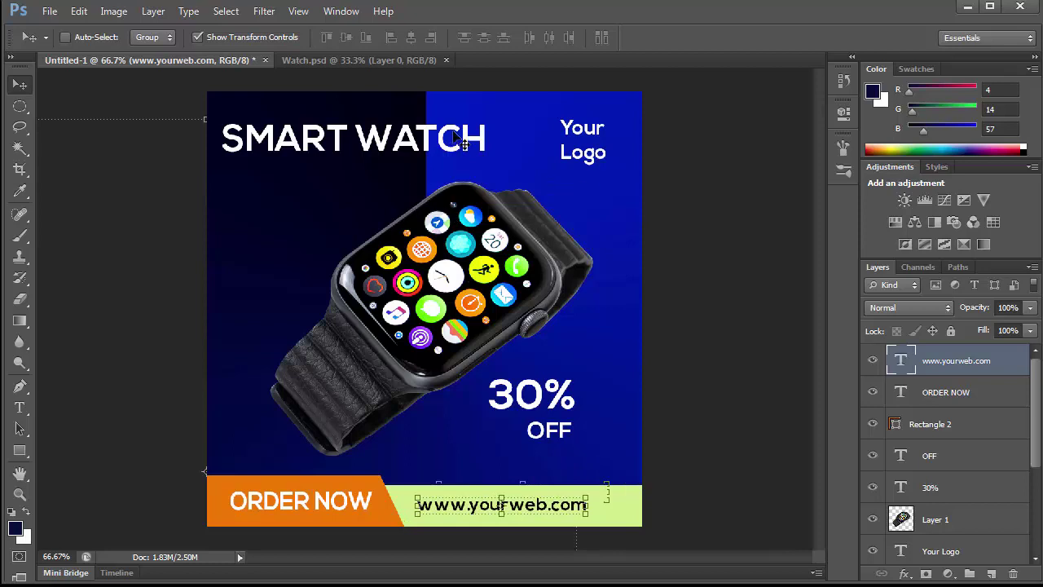
shift+click(956, 396)
scroll(978, 512, down, 3)
Try OCR A Std, Prestige Elite Std and Rosewood Std on the title, then apply a bolder sans-serif
ctrl+click(236, 140)
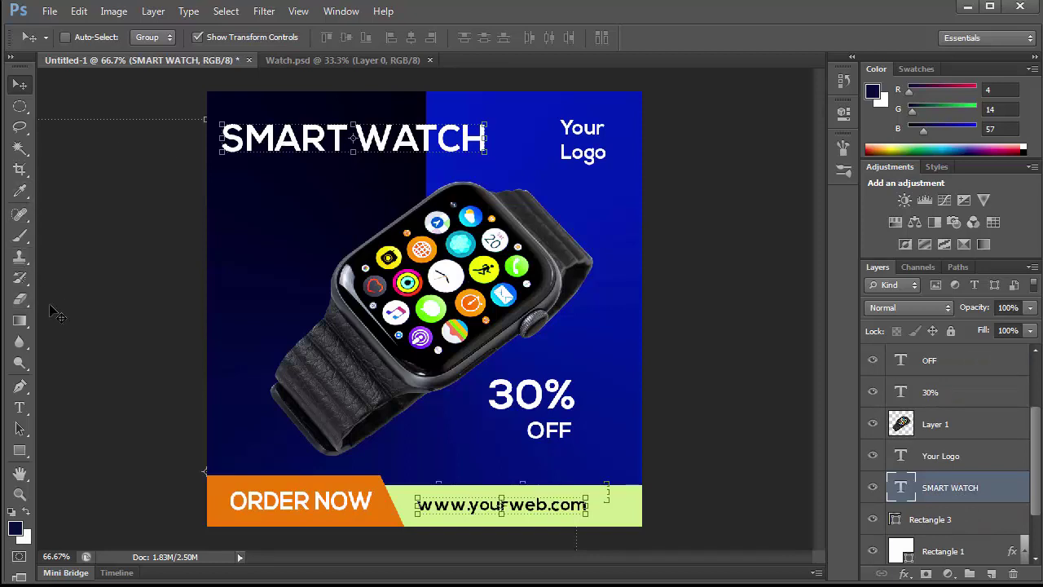
click(21, 408)
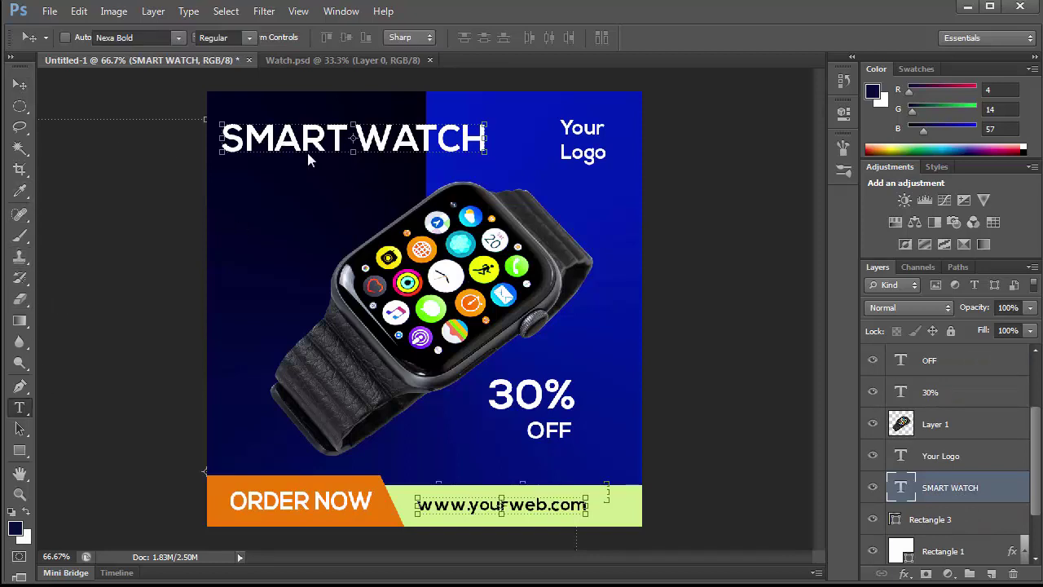
triple_click(304, 137)
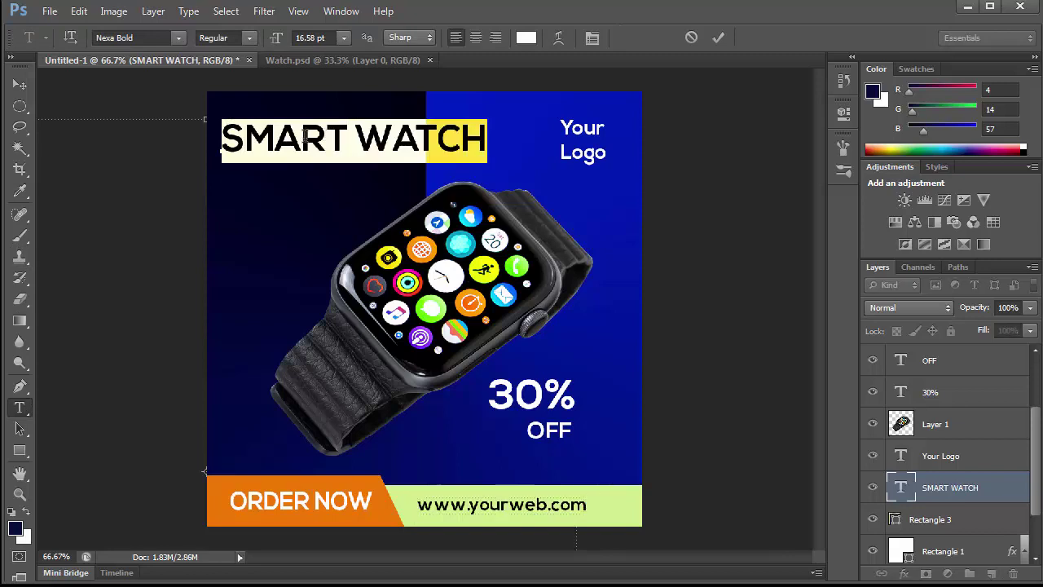
click(178, 38)
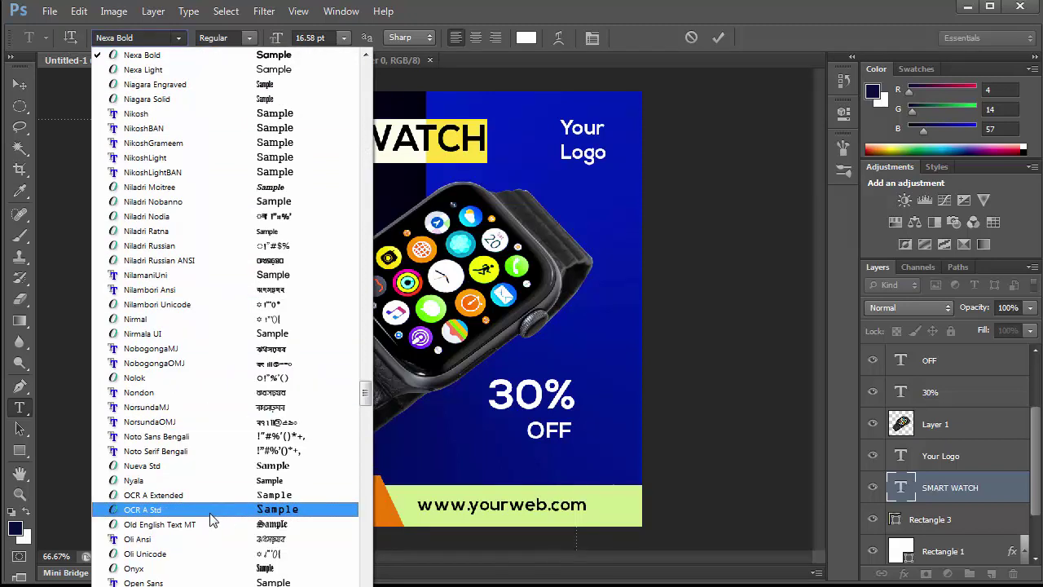
click(210, 510)
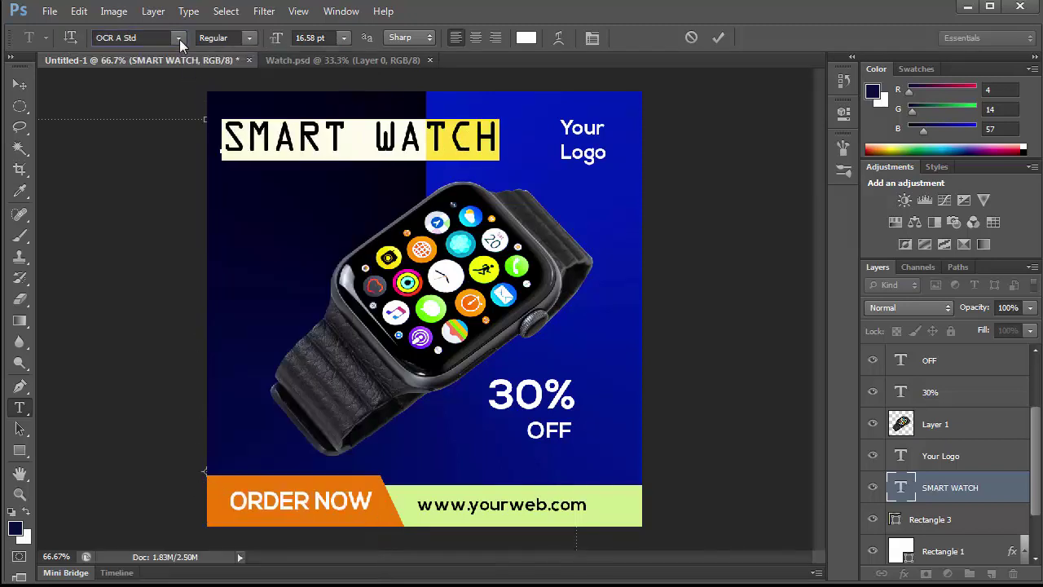
click(179, 38)
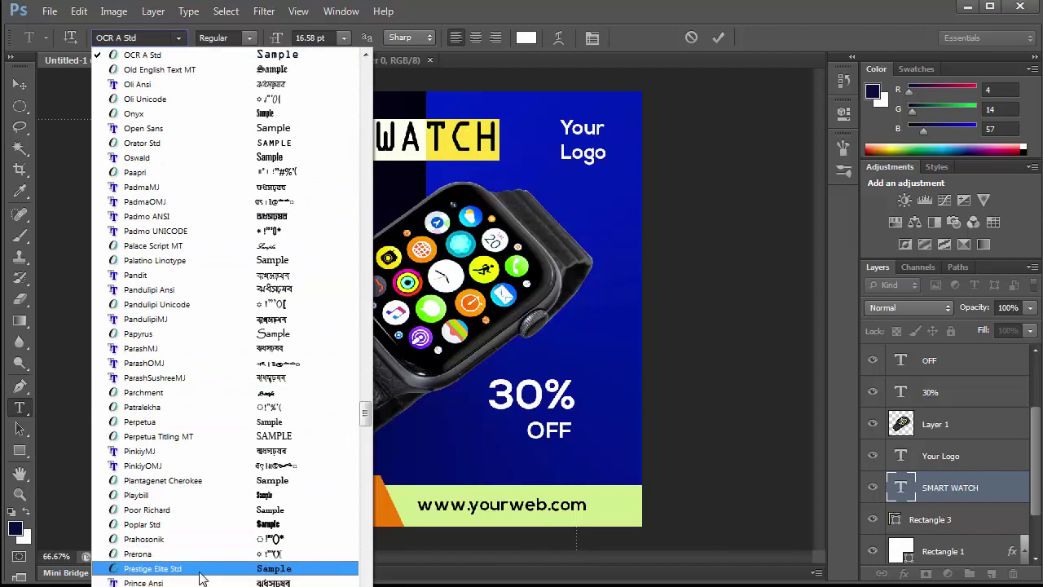
click(202, 568)
click(176, 37)
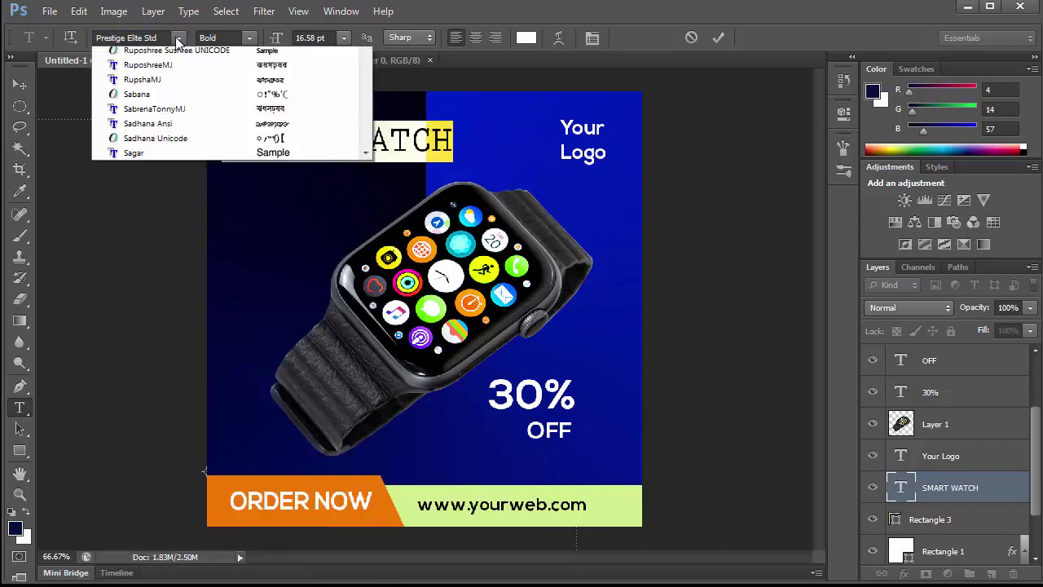
click(242, 450)
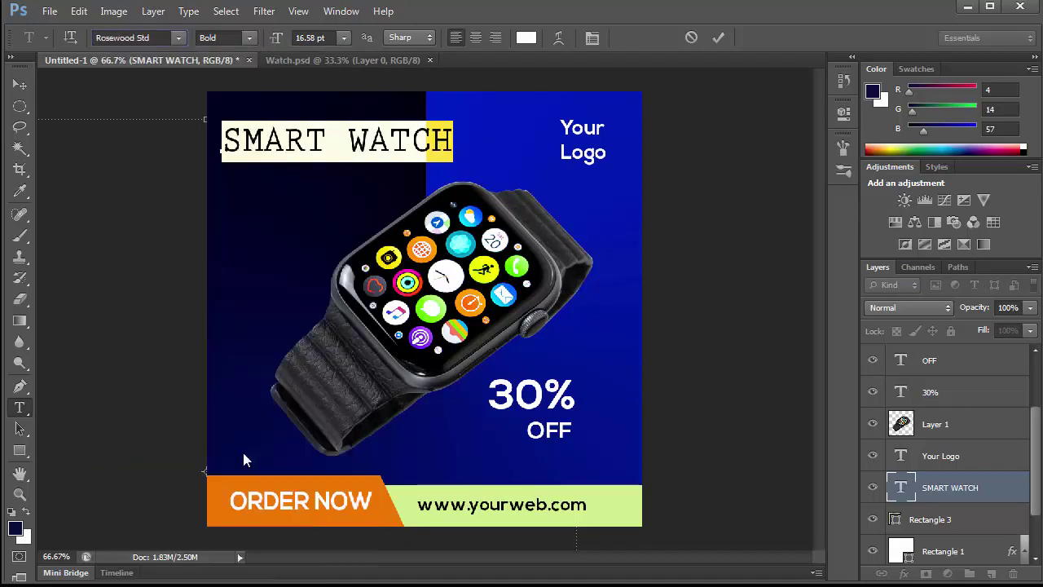
click(176, 37)
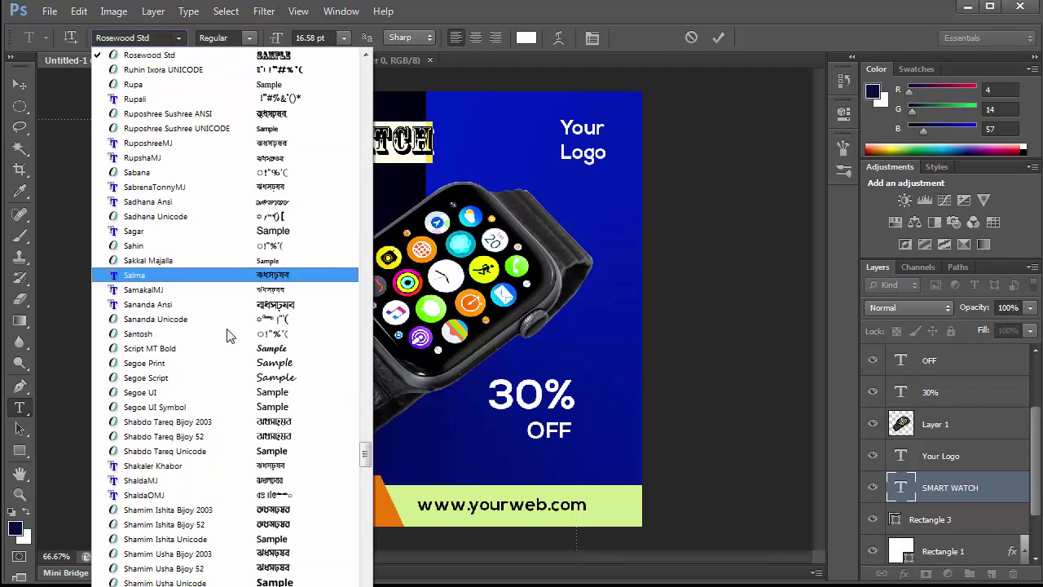
click(235, 565)
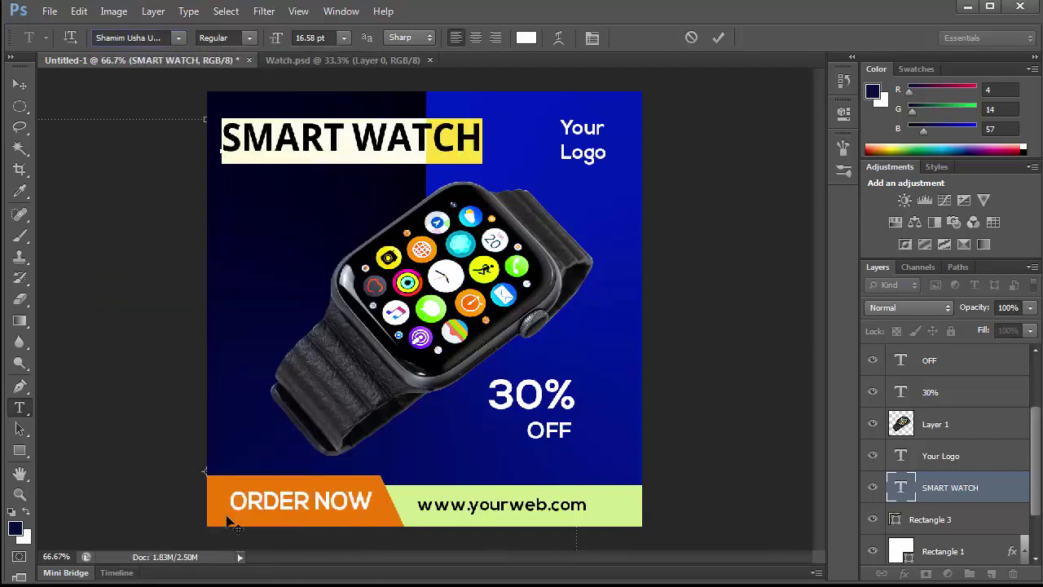
Stretch the SMART WATCH title slightly wider, to about 103%
click(332, 142)
key(ctrl+a)
click(20, 84)
drag(486, 154, 501, 165)
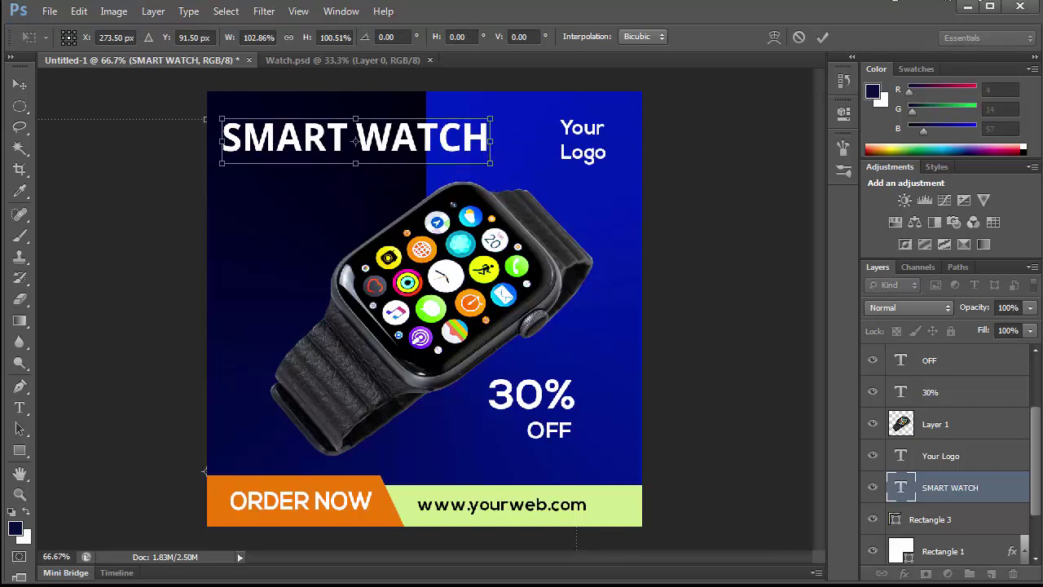
click(823, 38)
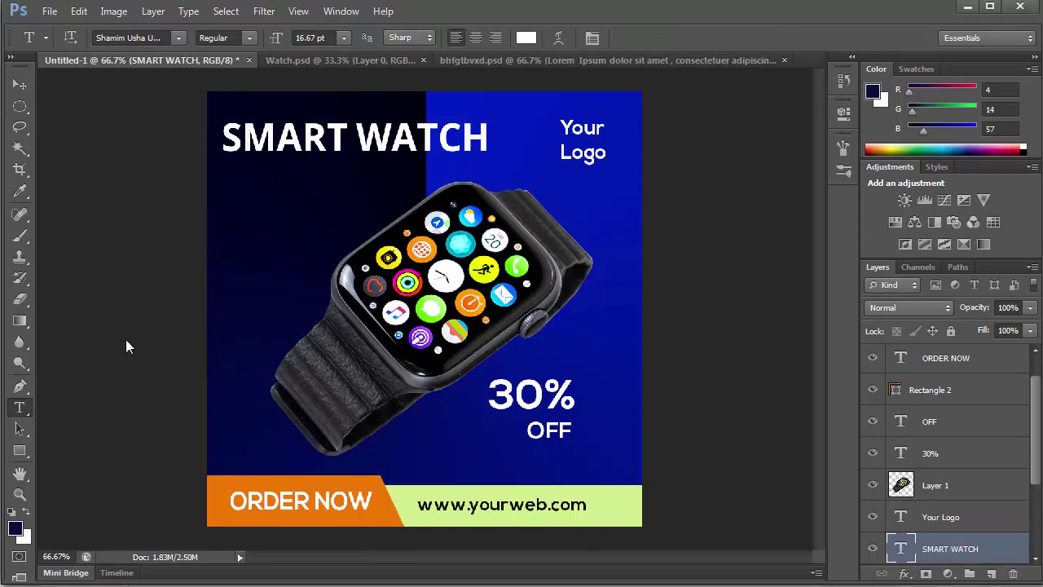
Paste the four-line Lorem ipsum paragraph and place it beneath the SMART WATCH title
click(245, 200)
key(ctrl+v)
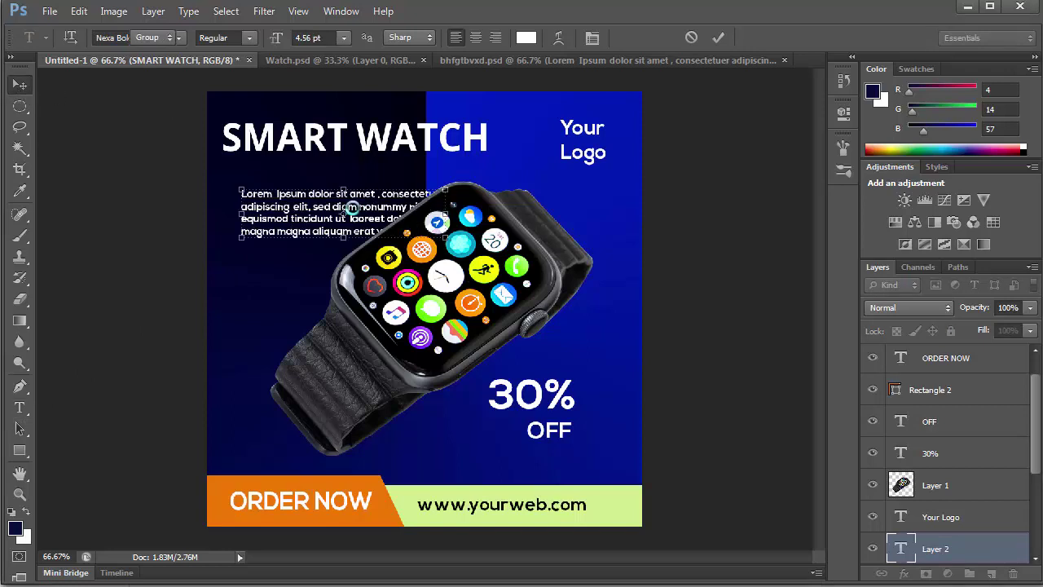
key(ctrl+Return)
key(v)
drag(372, 220, 353, 196)
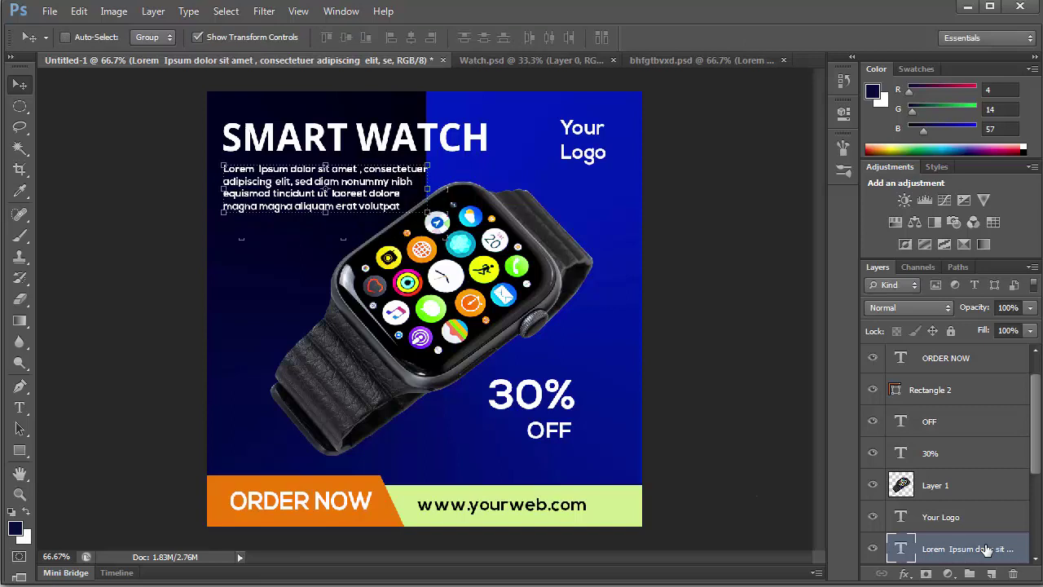
scroll(958, 501, down, 3)
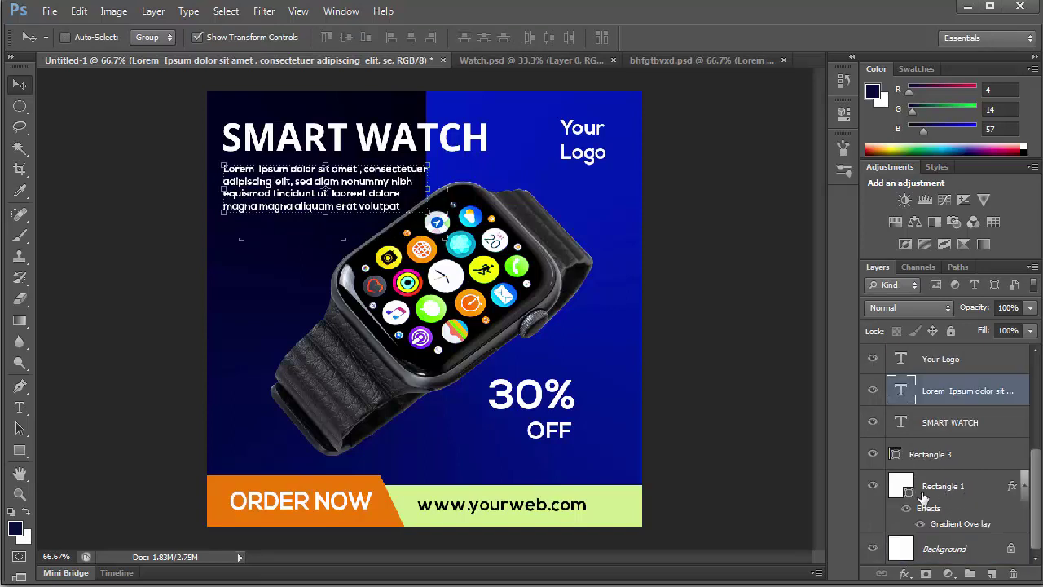
Change Rectangle 1's Gradient Overlay angle to -142° for a diagonal blue split
click(962, 486)
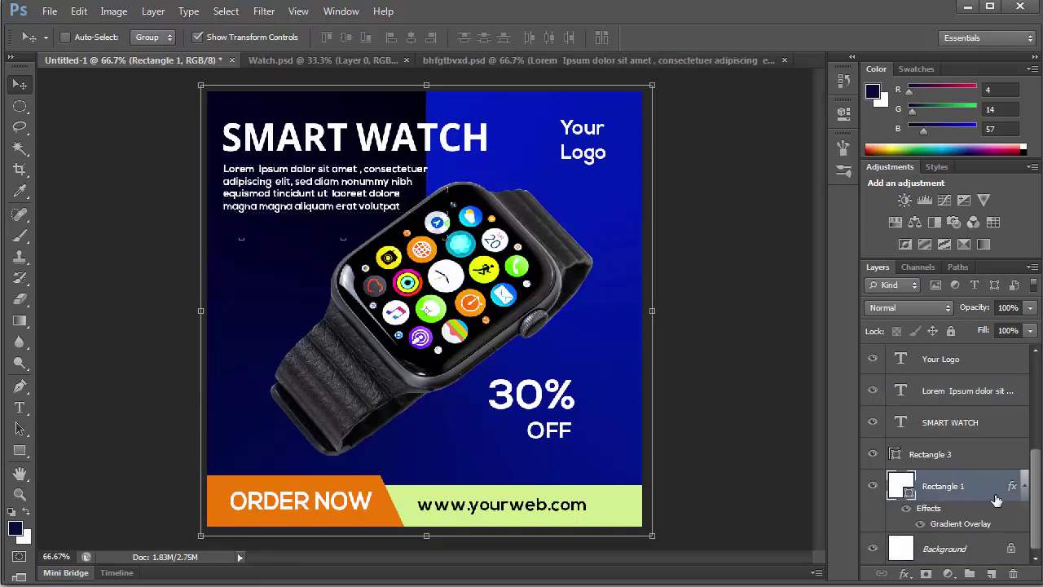
right_click(943, 489)
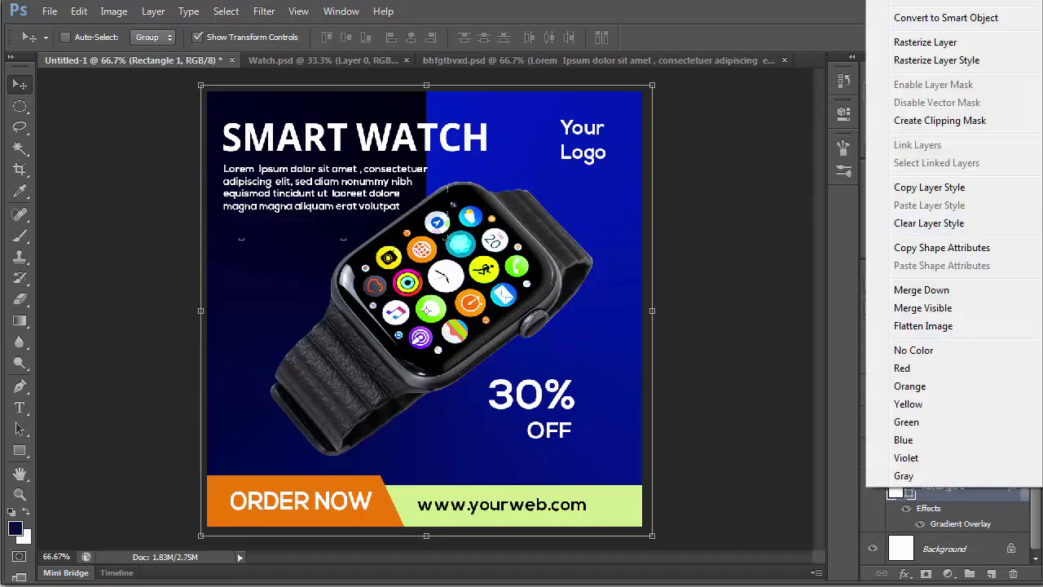
click(928, 508)
double_click(929, 507)
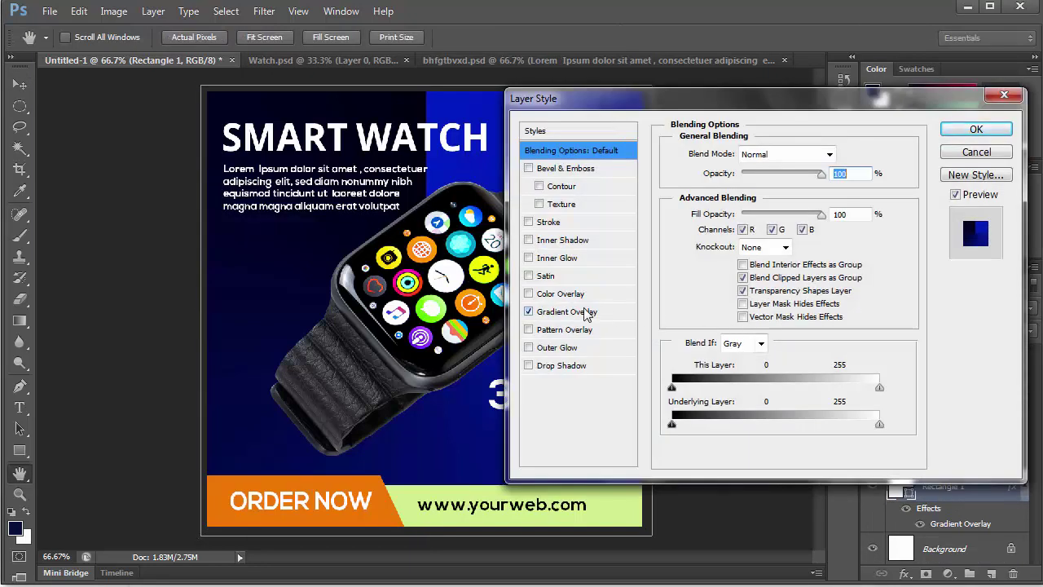
click(585, 313)
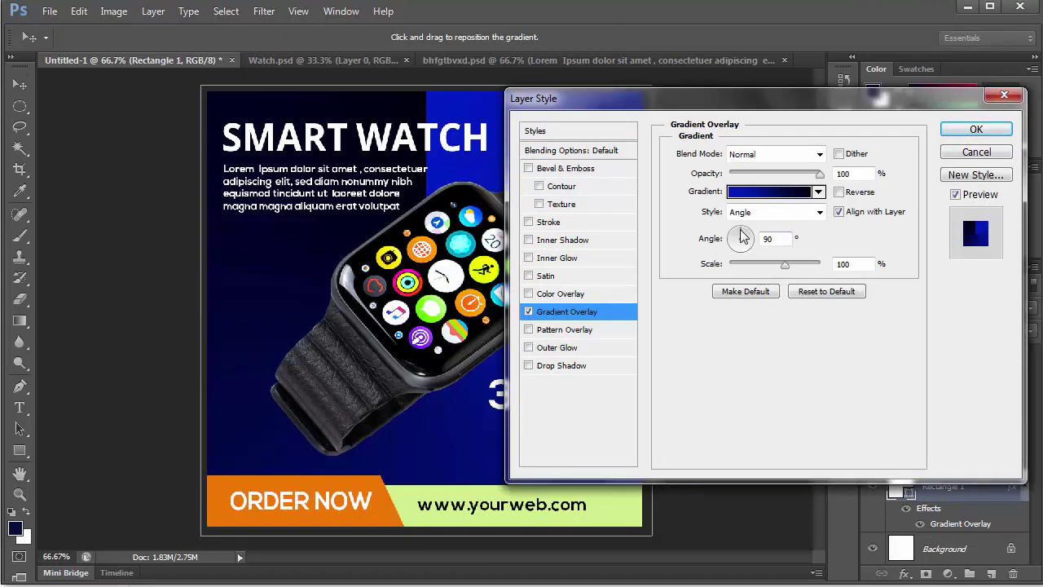
drag(743, 237, 746, 232)
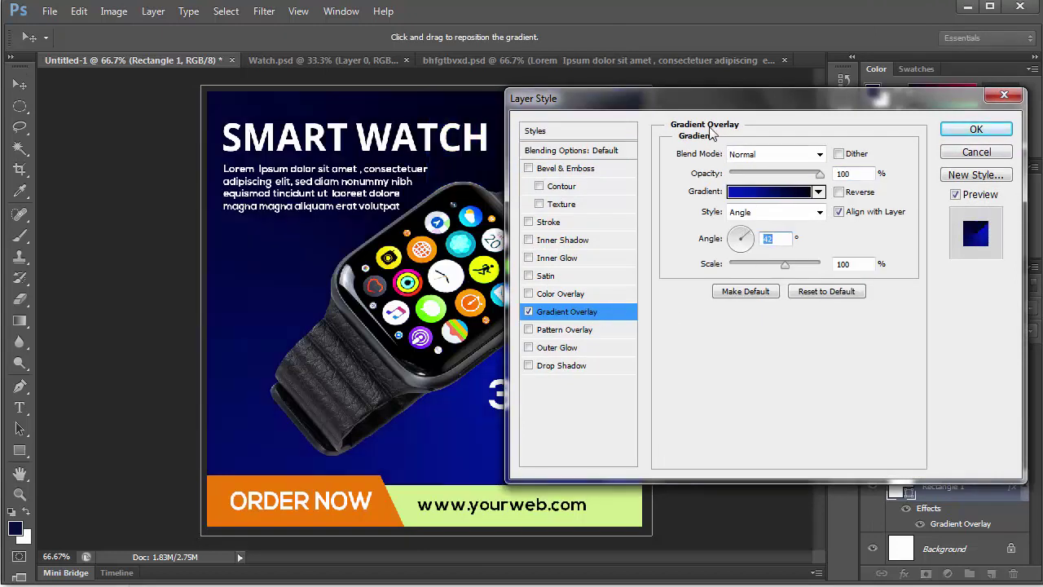
drag(697, 99, 868, 82)
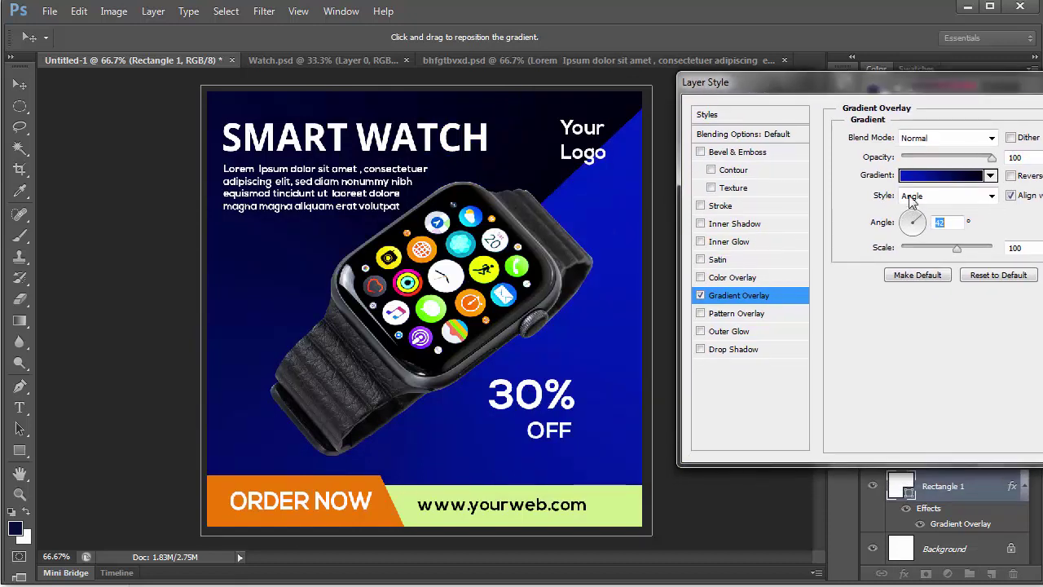
drag(925, 226, 909, 232)
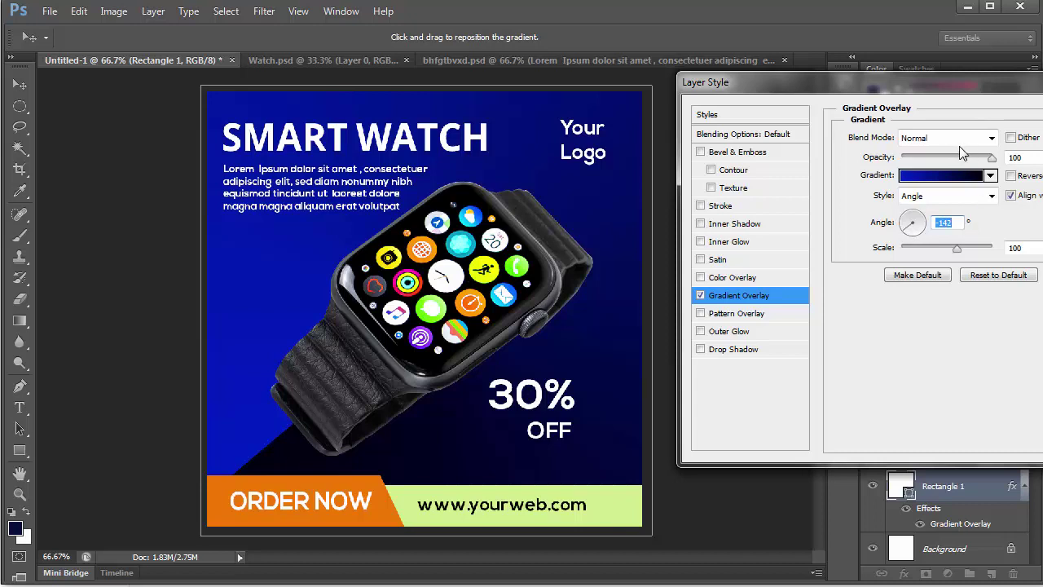
drag(985, 97, 850, 101)
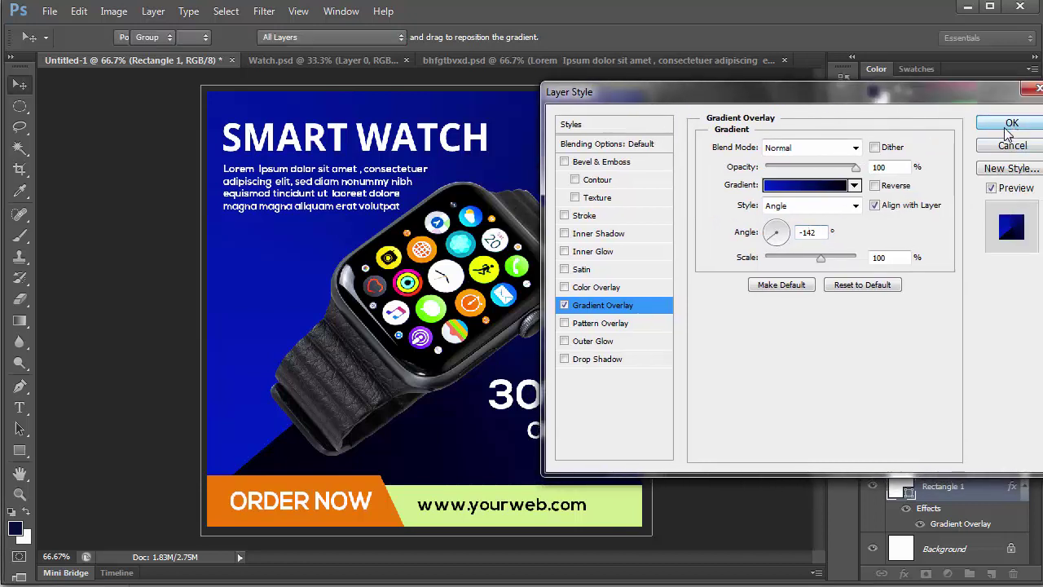
click(1008, 122)
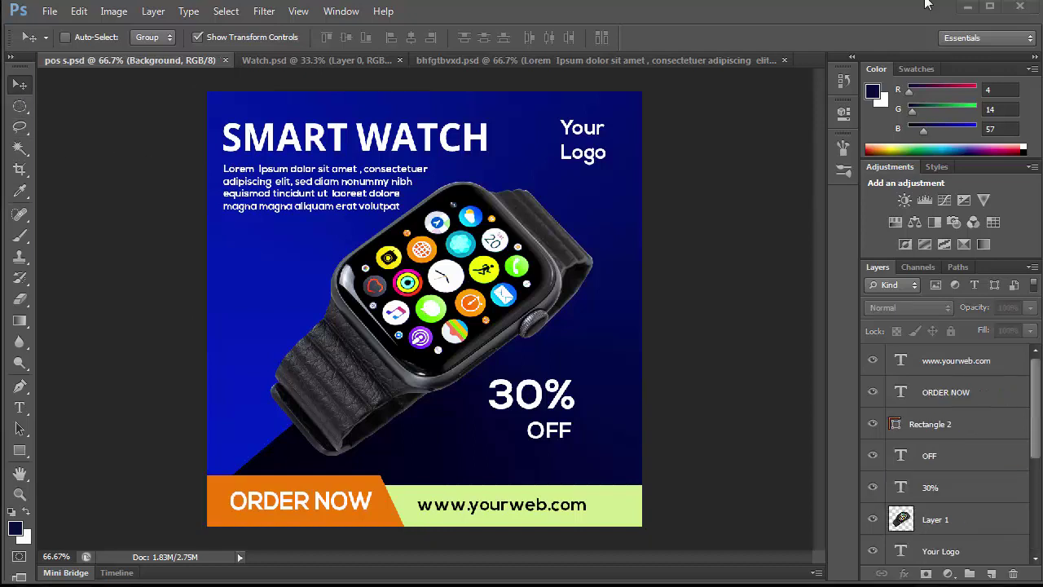